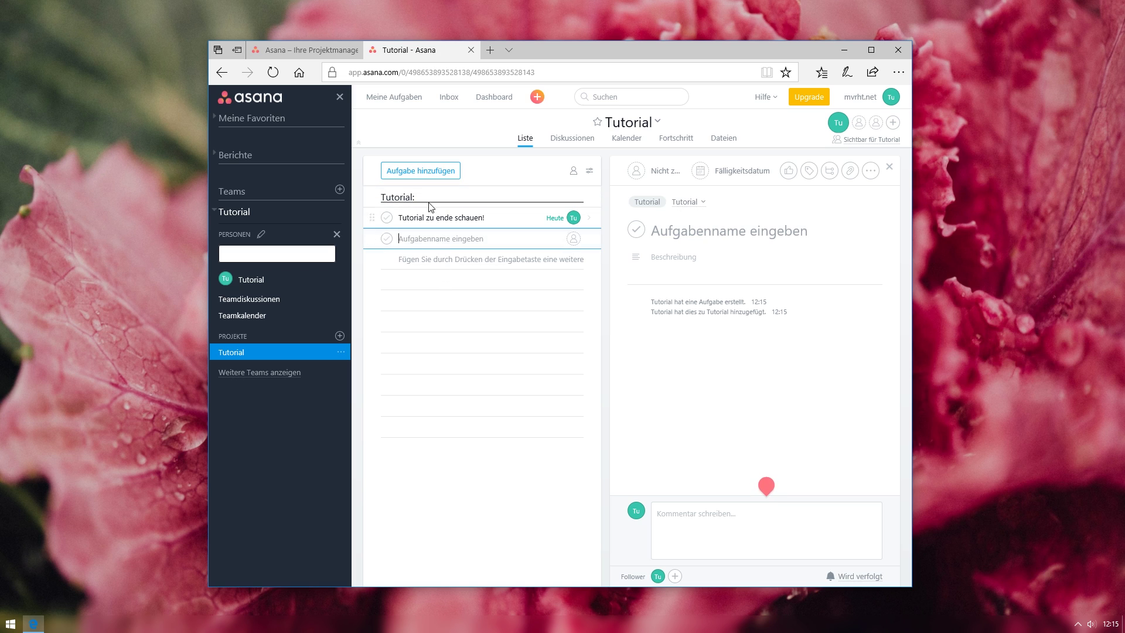
- Open the 'Tutorial zu ende schauen!' task details and its first subtask
left_click(469, 217)
left_click(780, 295)
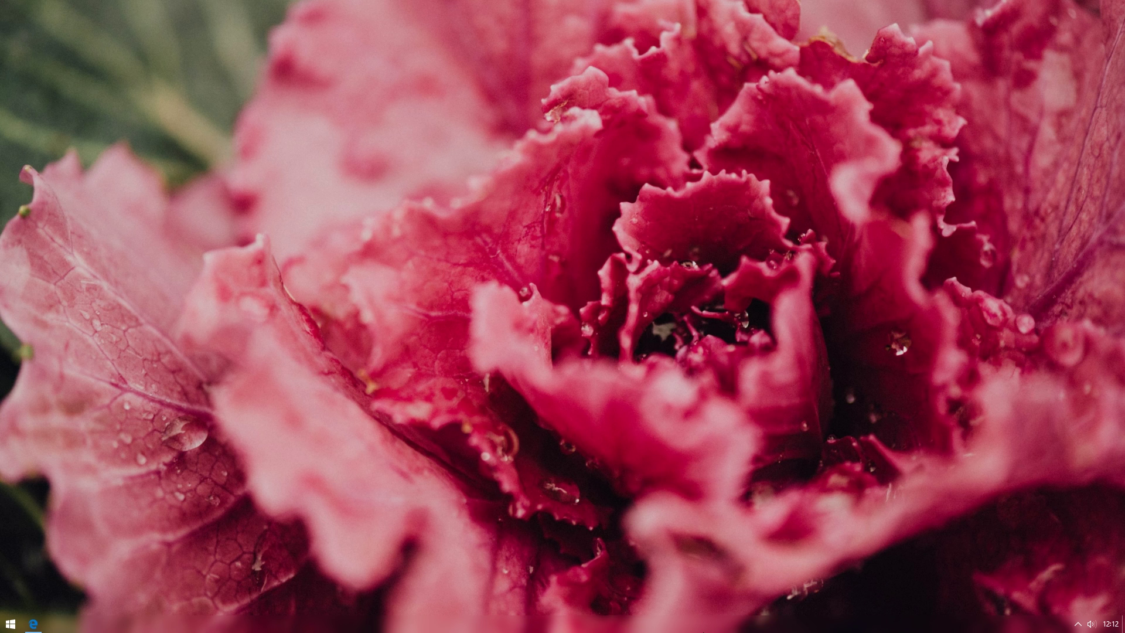
- Bring Edge back and select, then deselect, the asana.com homepage headline
left_click(34, 624)
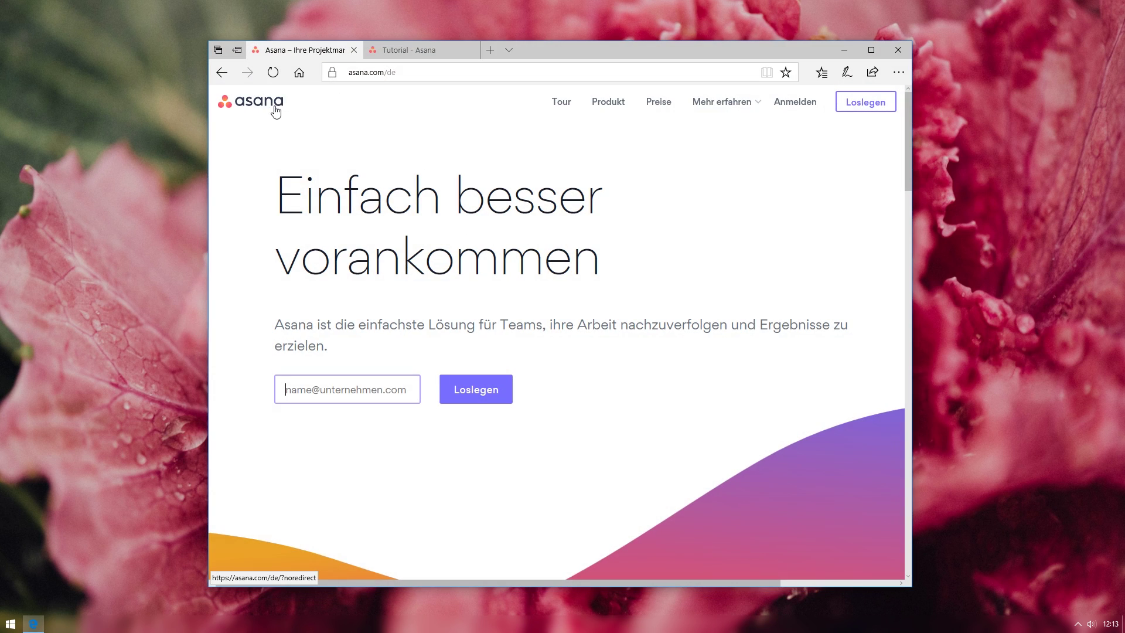
left_click_drag(281, 199, 583, 273)
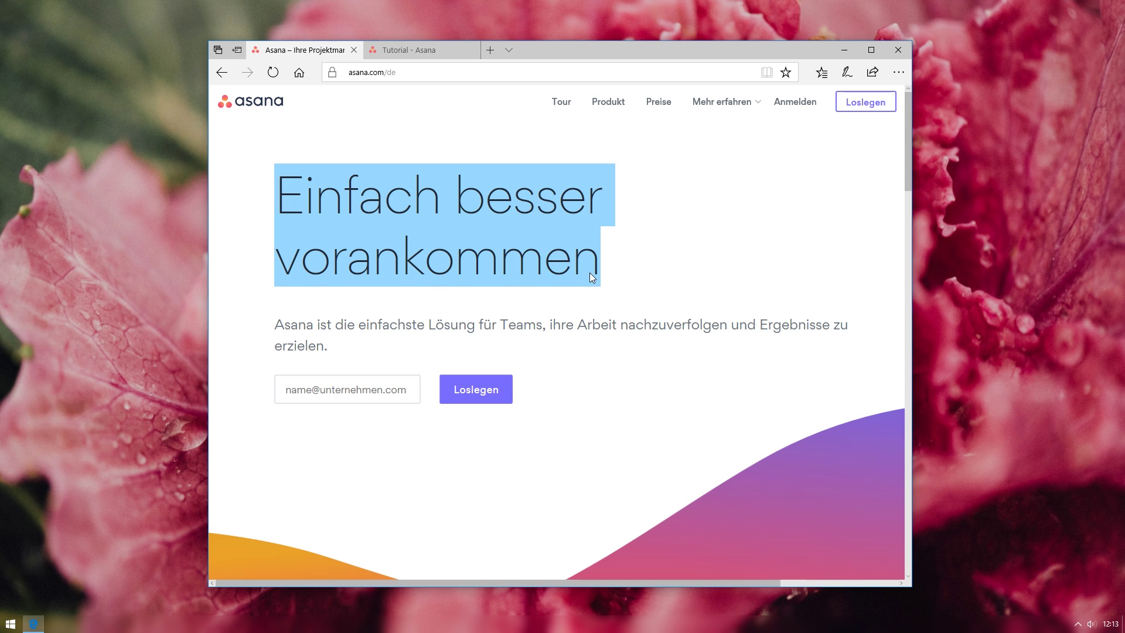
left_click(589, 273)
- Scroll through the homepage, focus the e-mail field, then return to the 'Tutorial - Asana' tab
scroll(589, 272, "down", 5)
scroll(590, 269, "down", 3)
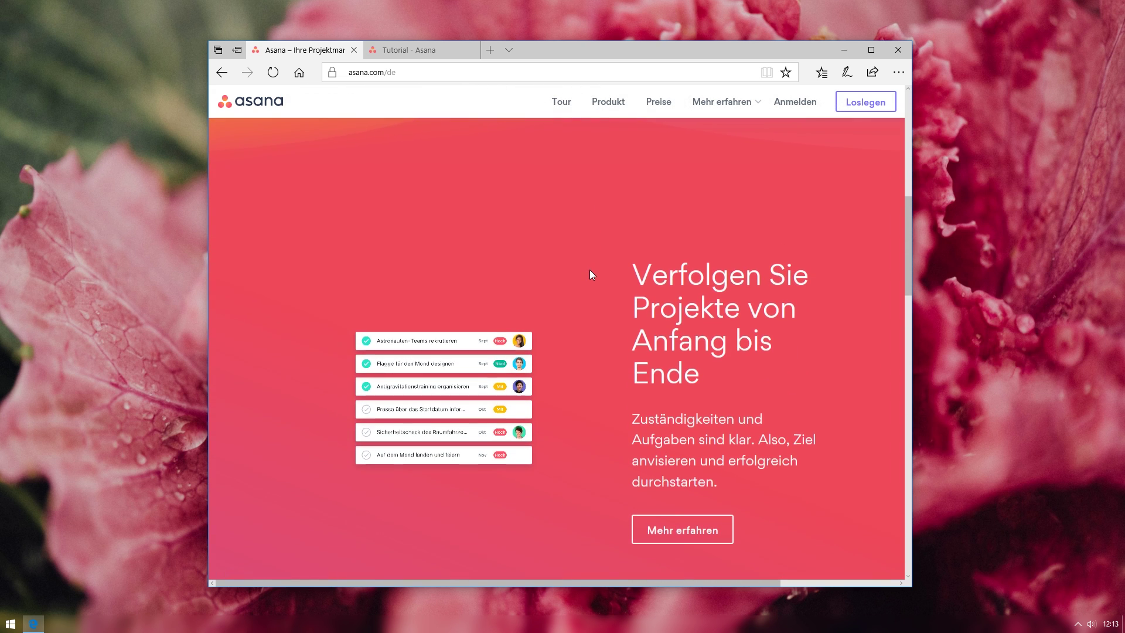
scroll(590, 269, "down", 4)
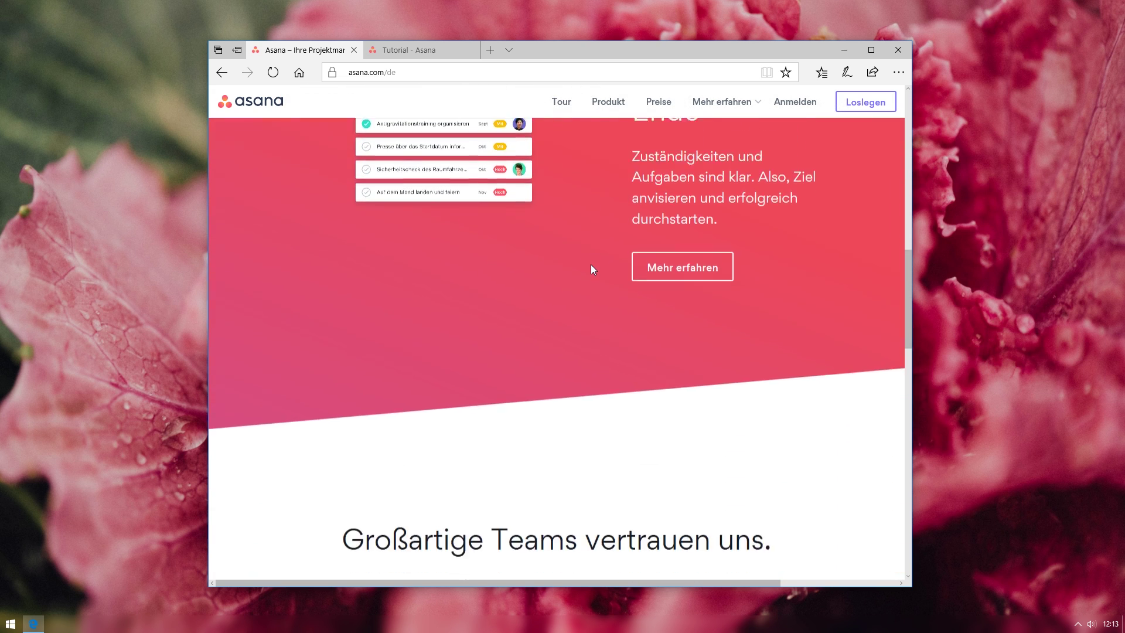
scroll(591, 268, "down", 3)
scroll(593, 265, "down", 2)
scroll(596, 261, "down", 2)
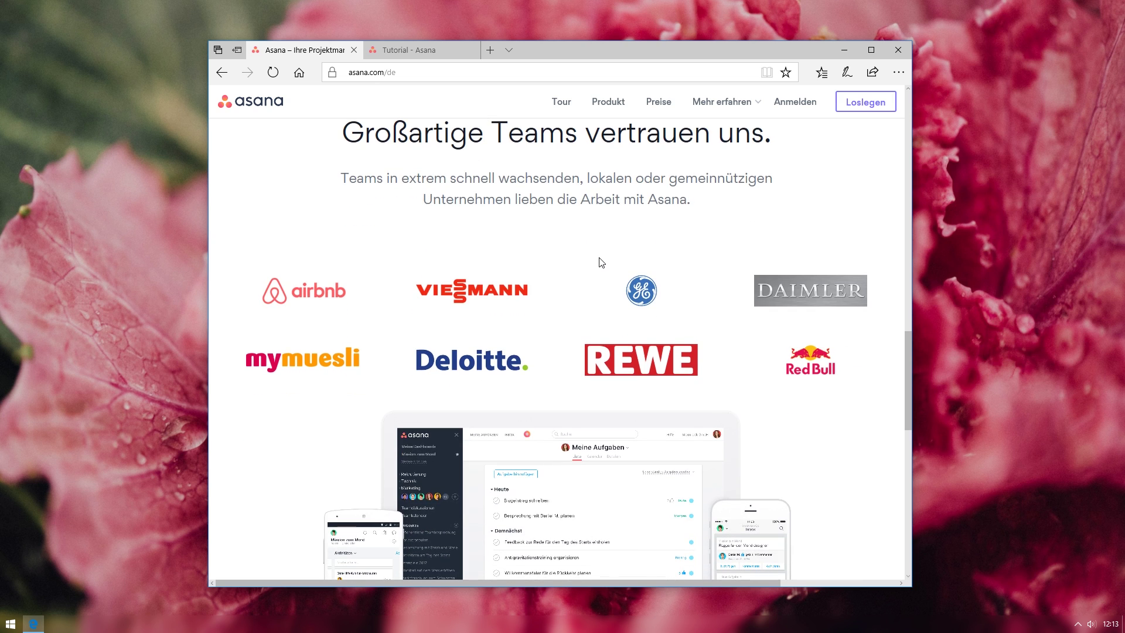
scroll(597, 261, "down", 2)
scroll(598, 260, "down", 1)
scroll(599, 261, "down", 1)
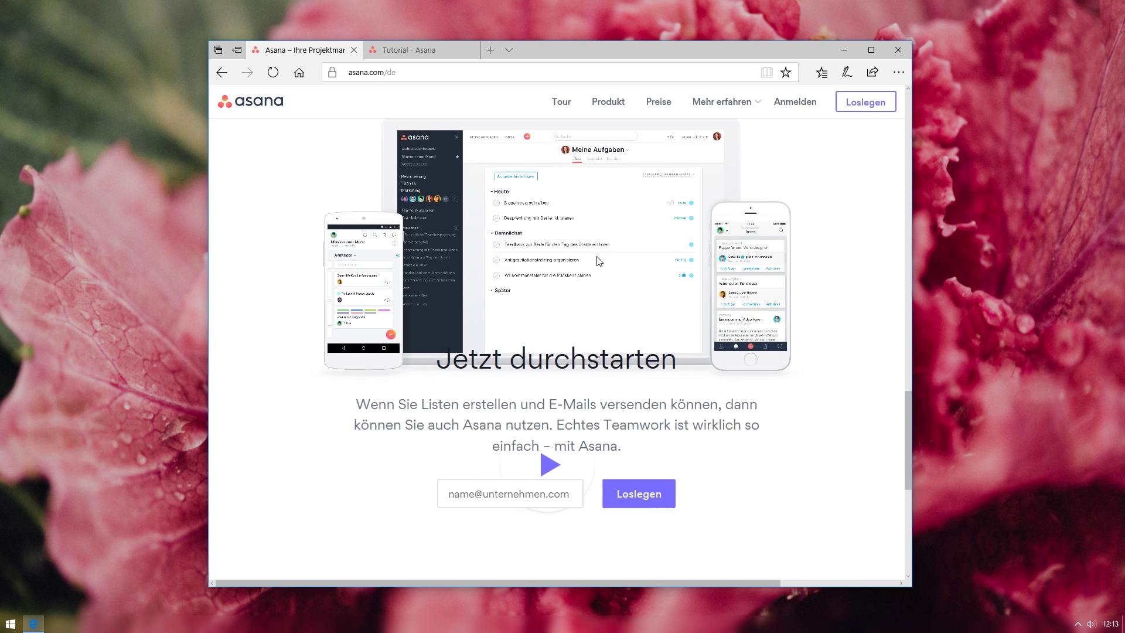
scroll(599, 260, "down", 1)
scroll(599, 259, "down", 2)
scroll(600, 257, "down", 2)
scroll(600, 258, "down", 1)
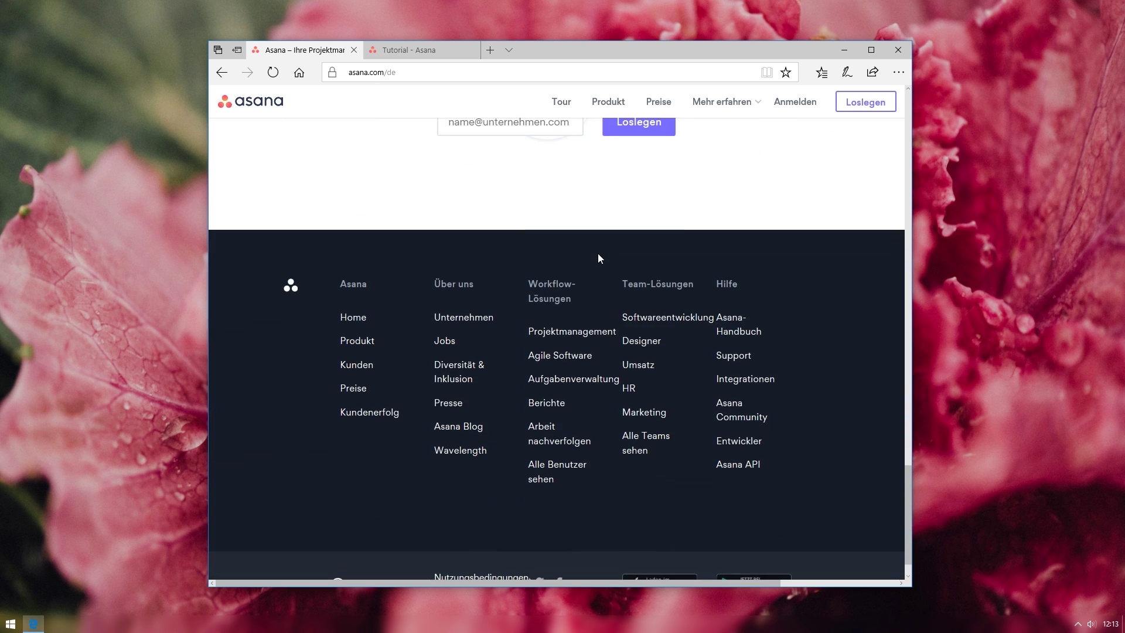
scroll(598, 253, "up", 8)
scroll(598, 249, "up", 5)
scroll(599, 245, "up", 6)
scroll(600, 240, "up", 5)
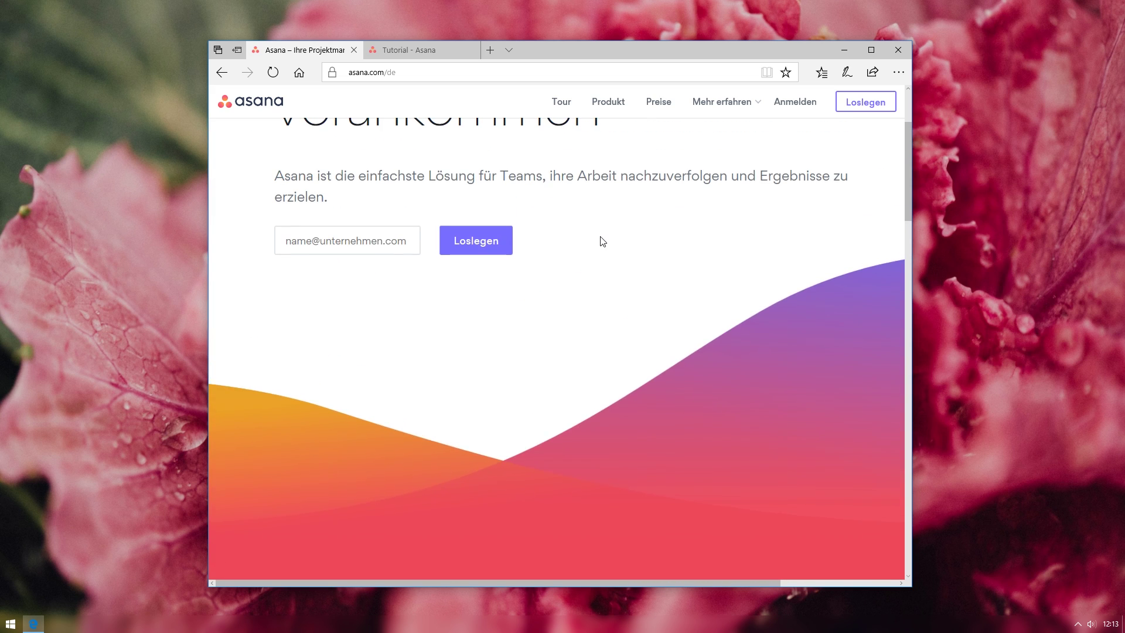
scroll(601, 238, "up", 1)
left_click(332, 392)
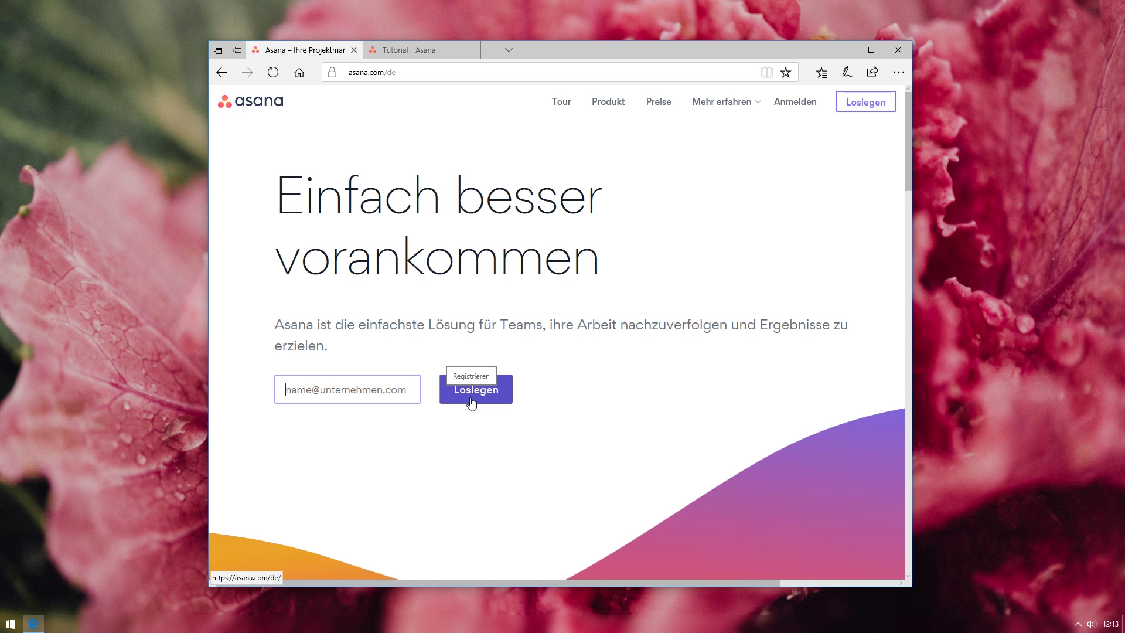
left_click(423, 49)
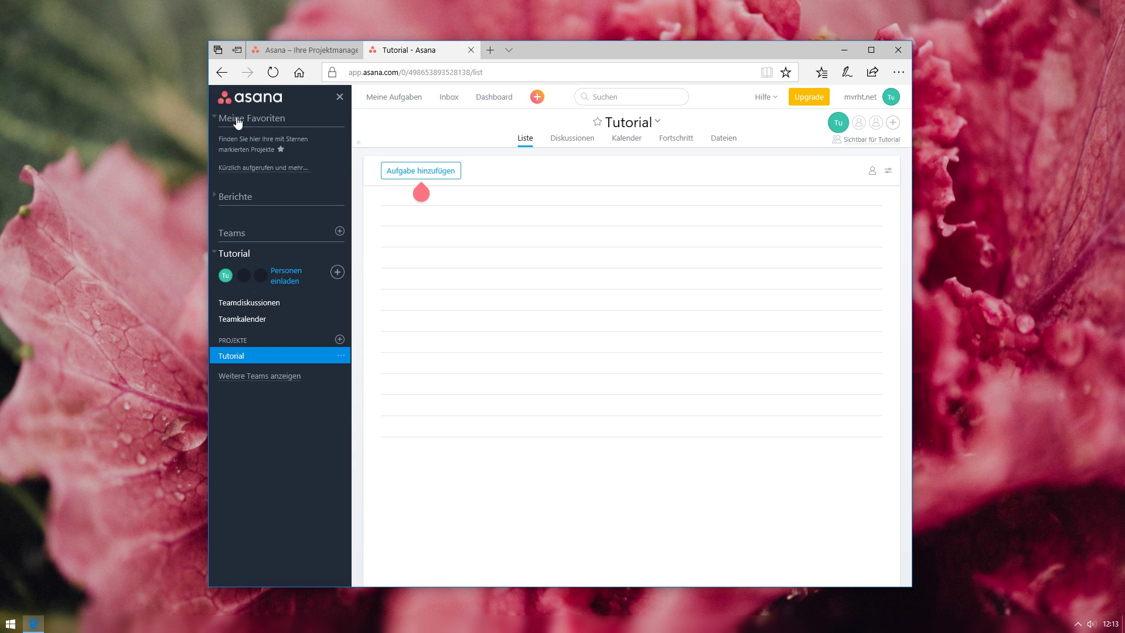
- Collapse Meine Favoriten, then try the new-team form's Beschreibung and Mitglieder fields and close it
left_click(213, 118)
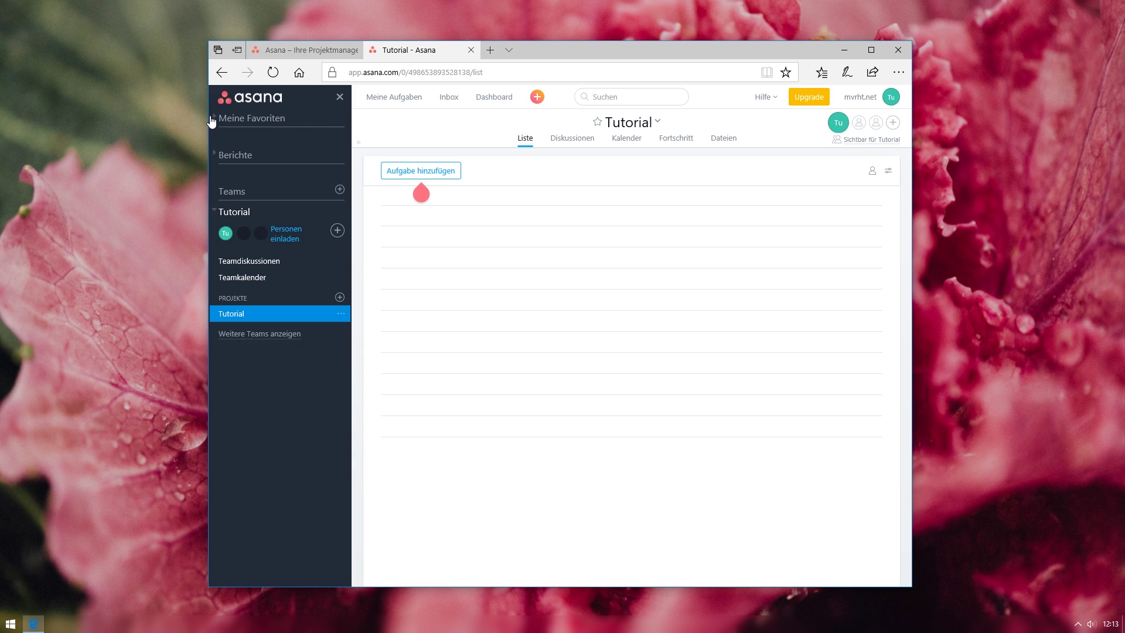
left_click(340, 190)
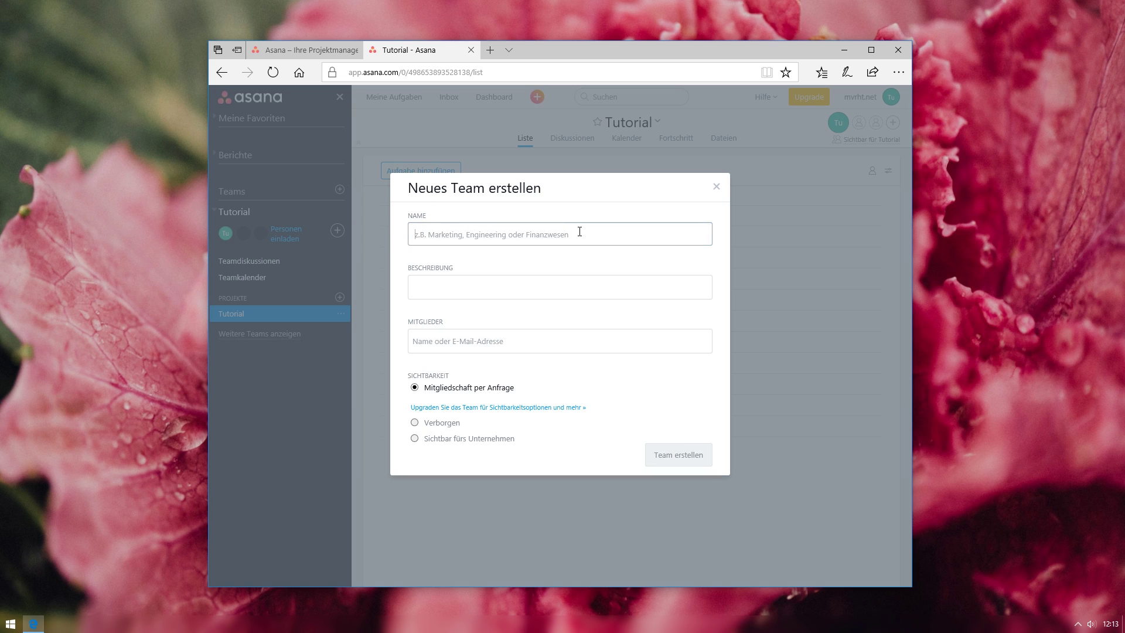
left_click(499, 285)
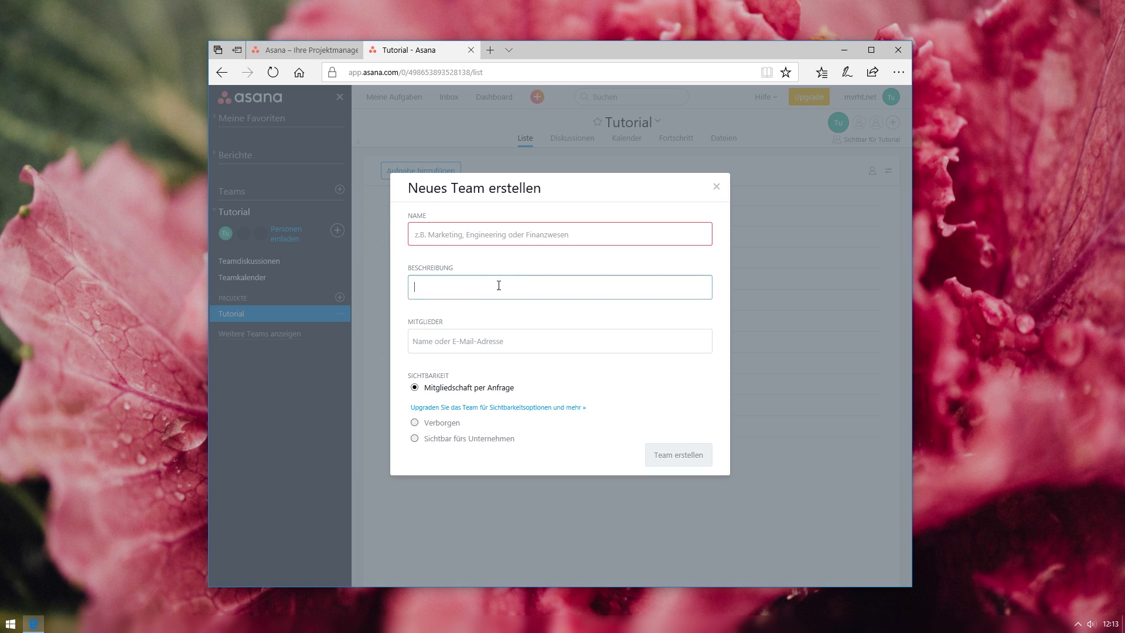
left_click(456, 338)
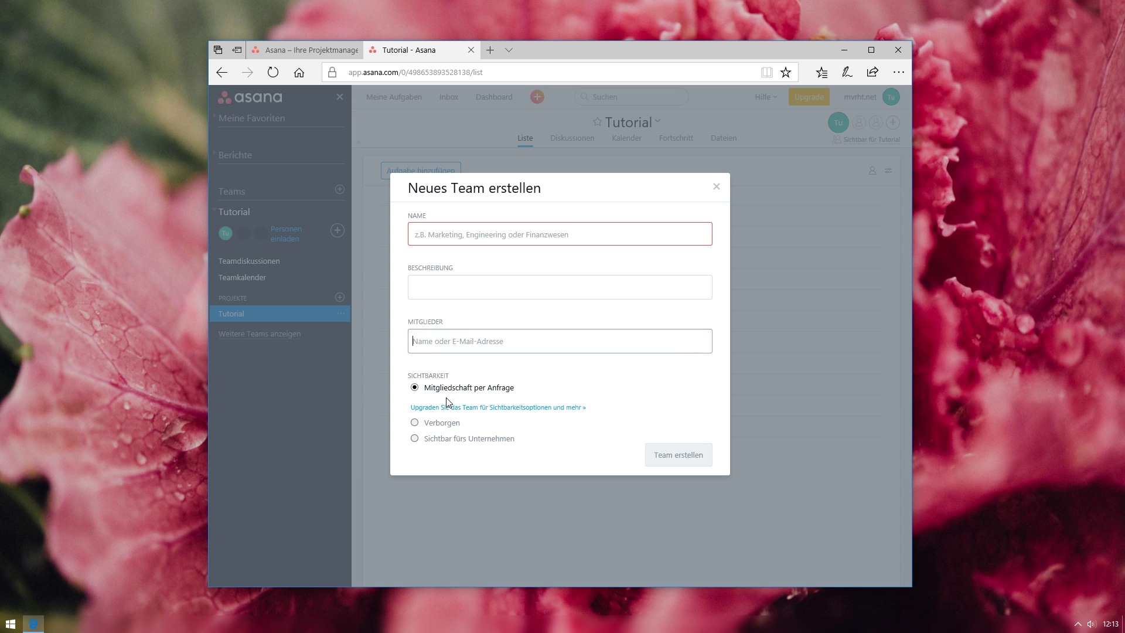
left_click(716, 186)
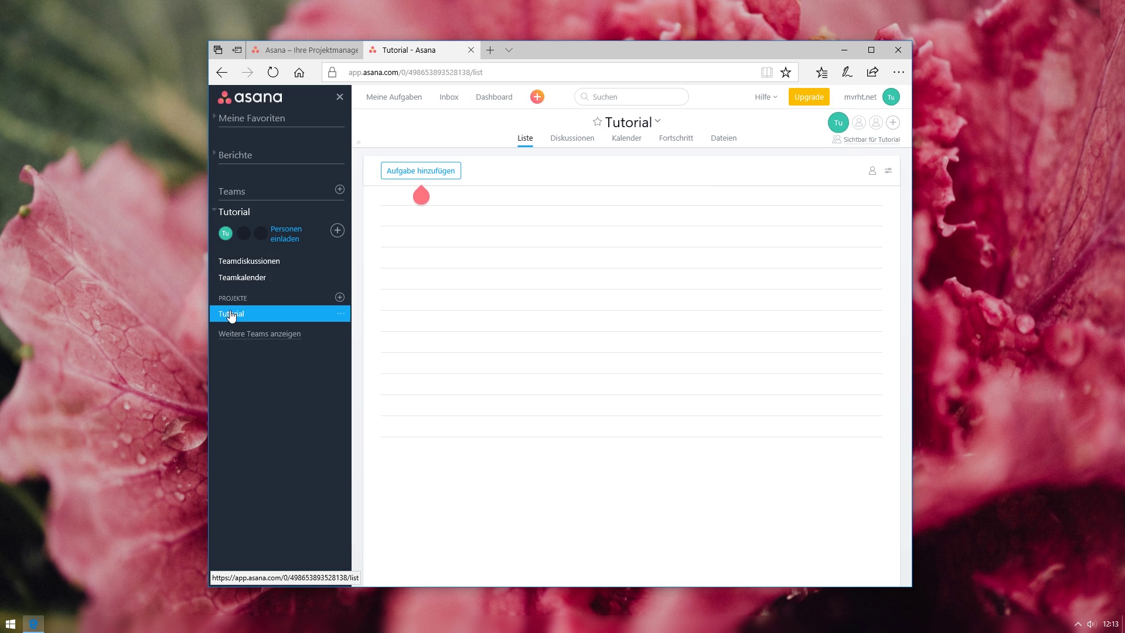
- Browse the Vorlagen project templates, close the form, and open the Tutorial team's invite panel
left_click(340, 297)
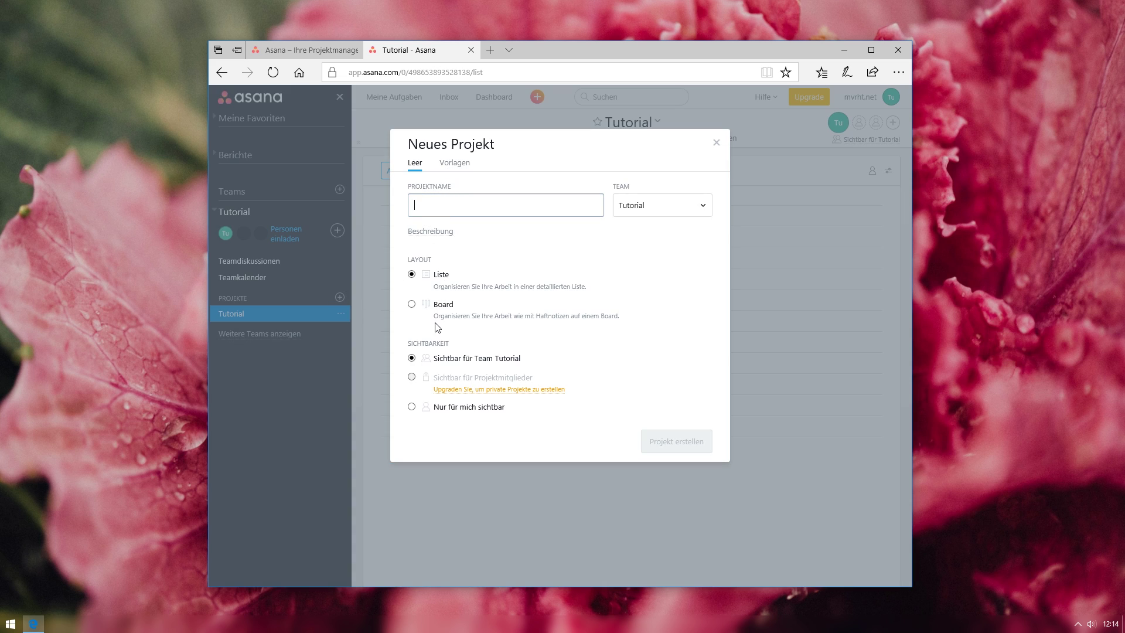
left_click(452, 166)
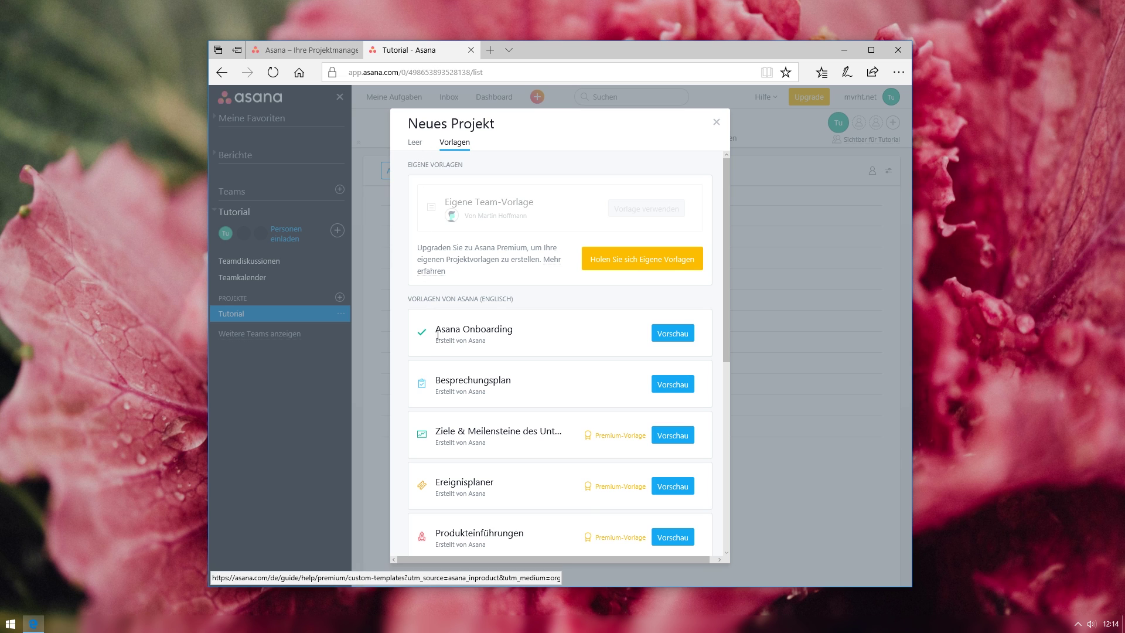
scroll(449, 364, "down", 3)
scroll(521, 296, "down", 4)
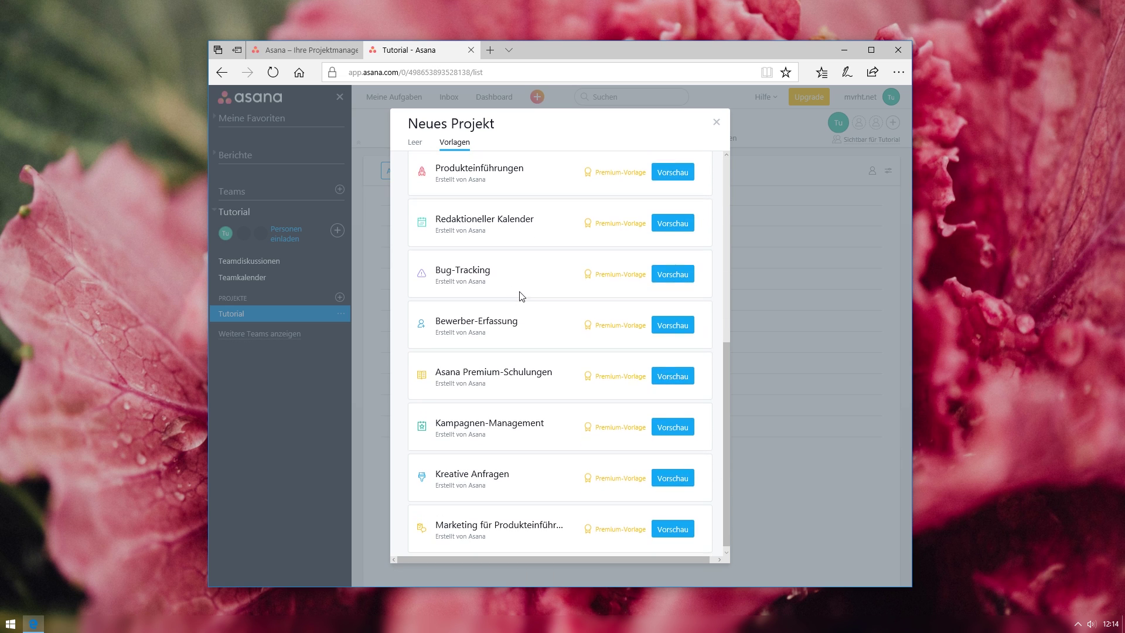
scroll(586, 235, "up", 5)
left_click(718, 122)
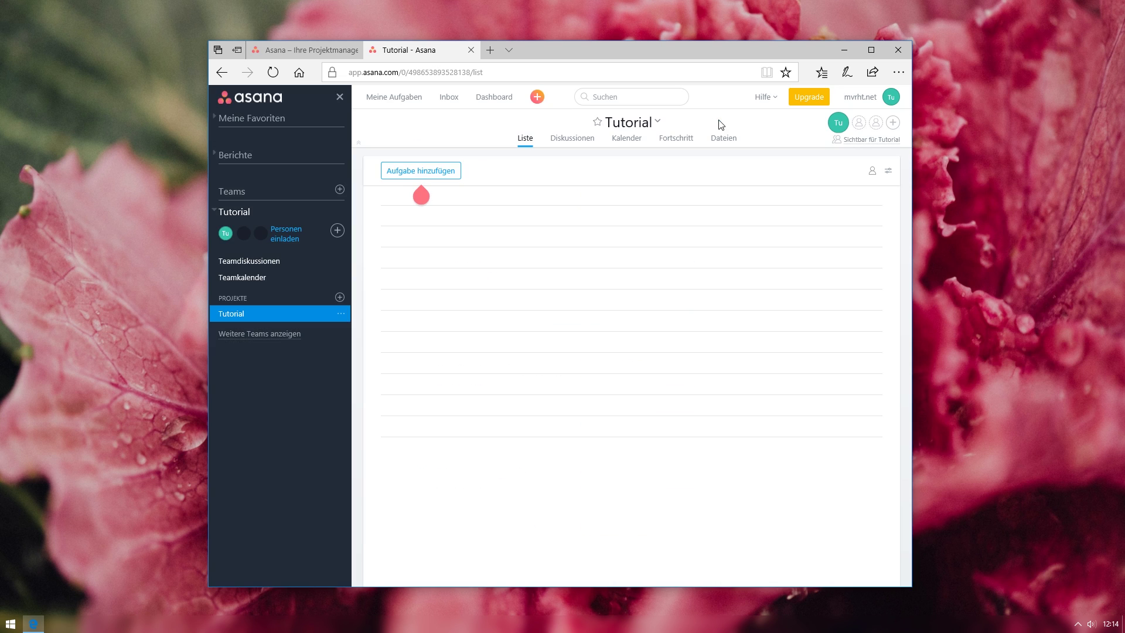
left_click(337, 232)
- Open the Tutorial team settings, view the general and Erweitert tabs, then close them
left_click(338, 232)
left_click(282, 235)
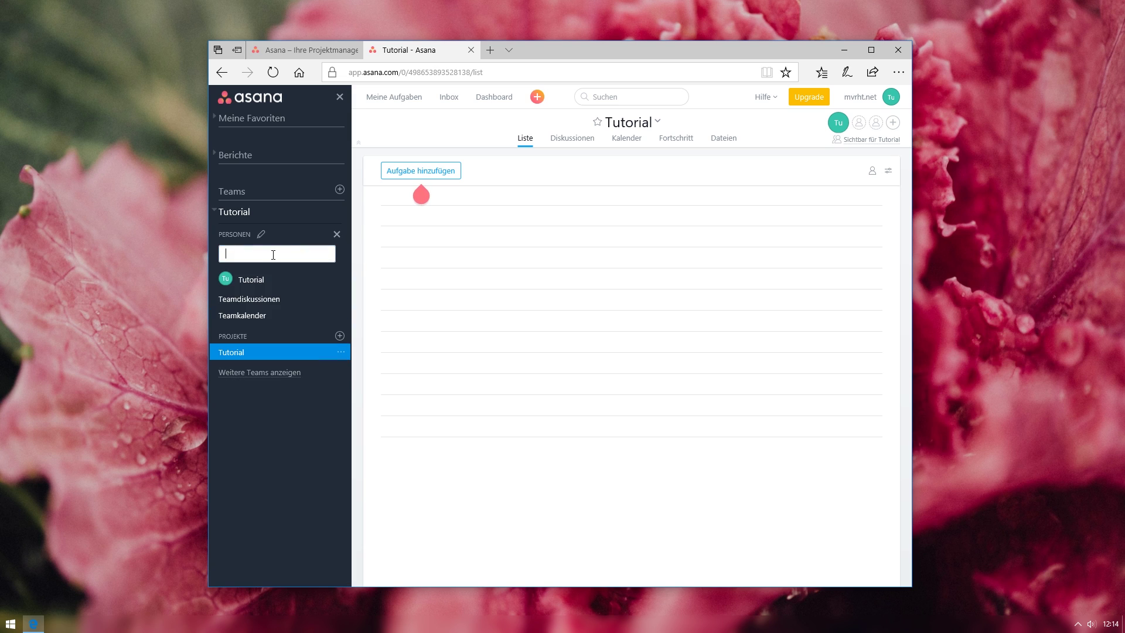
left_click(261, 234)
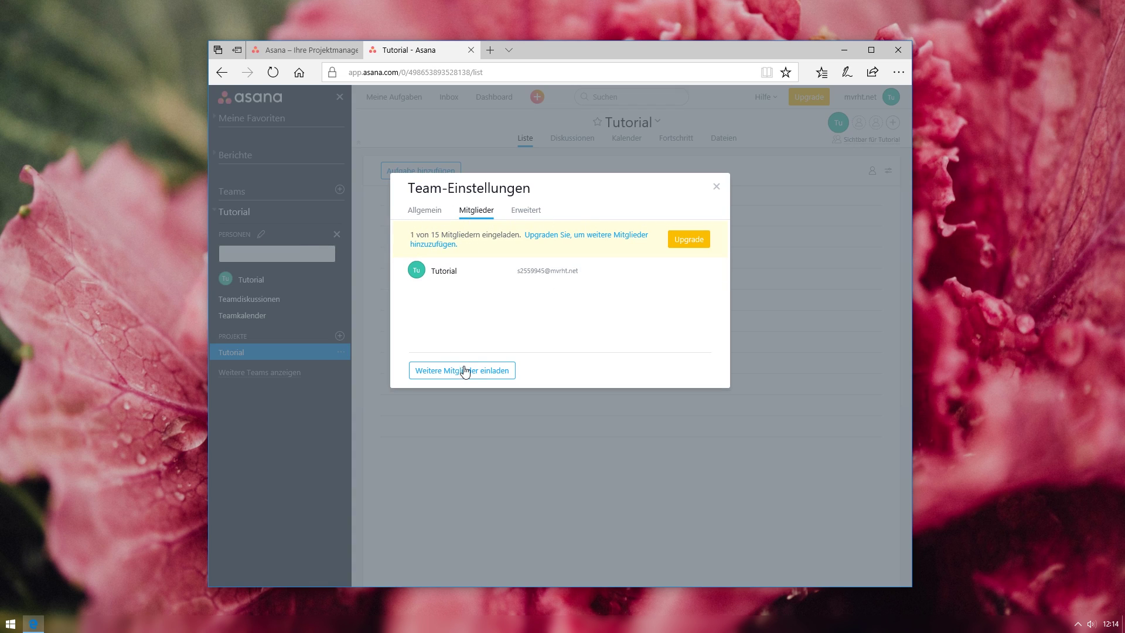
left_click(432, 214)
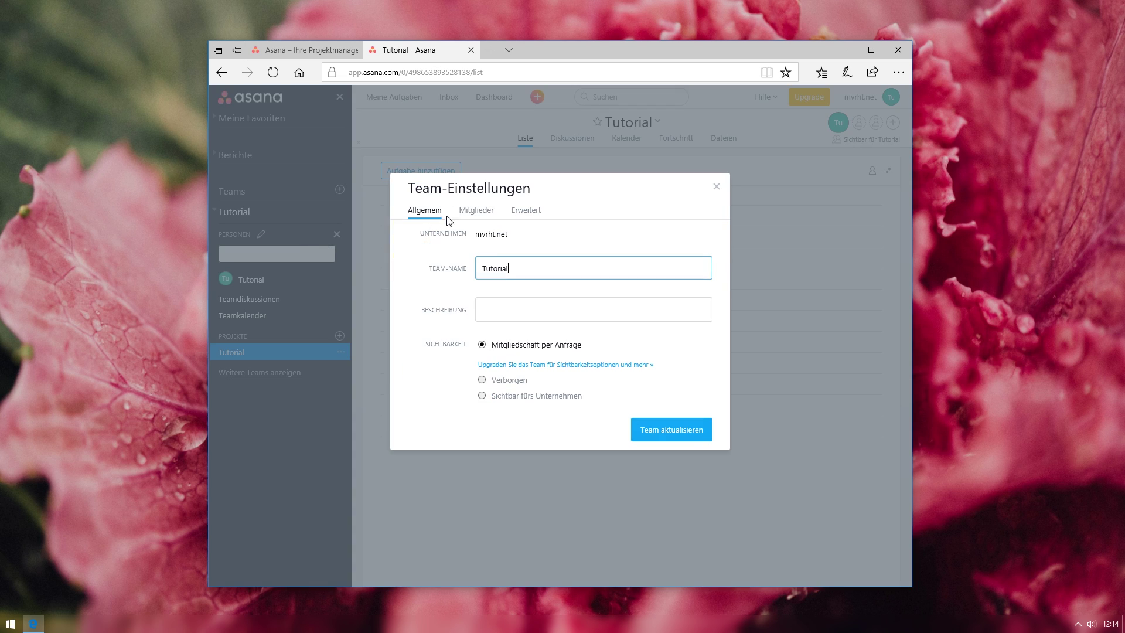
left_click_drag(557, 269, 462, 273)
left_click(516, 219)
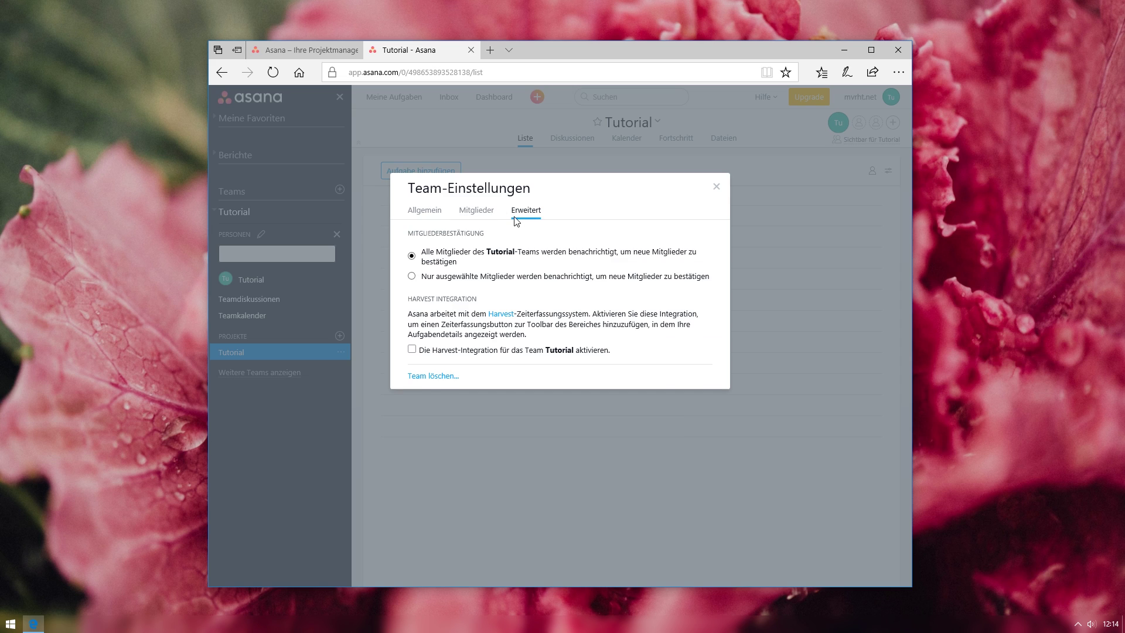
left_click(716, 186)
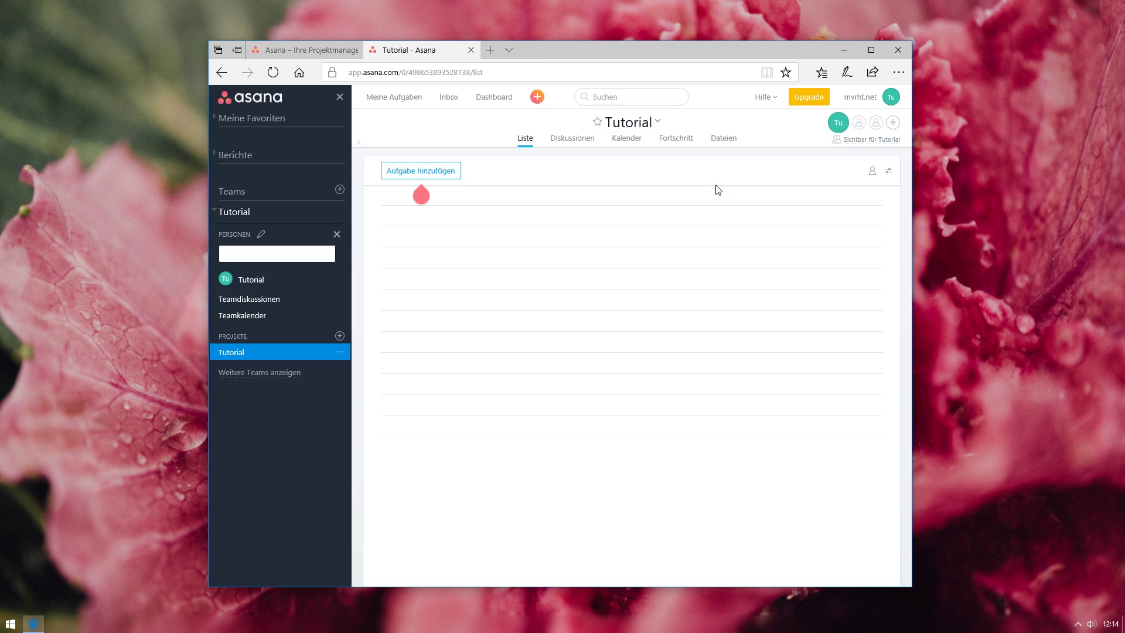
- Create a task named 'Tutorial zu ende schauen!', correcting the mistyped ending
left_click(414, 173)
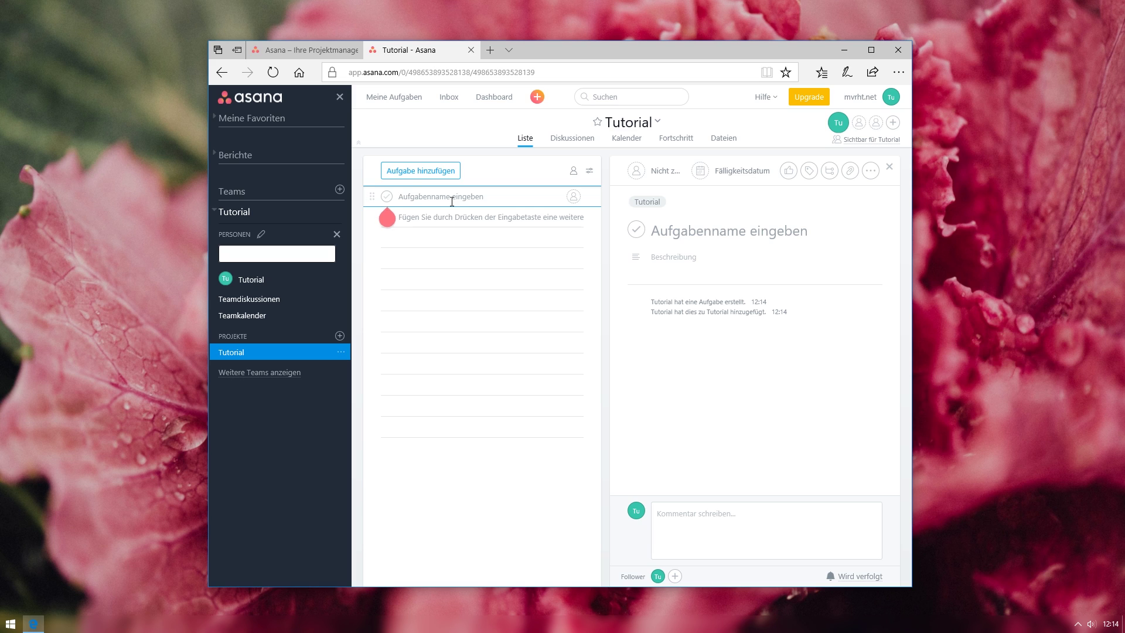
type("Tutorial zu")
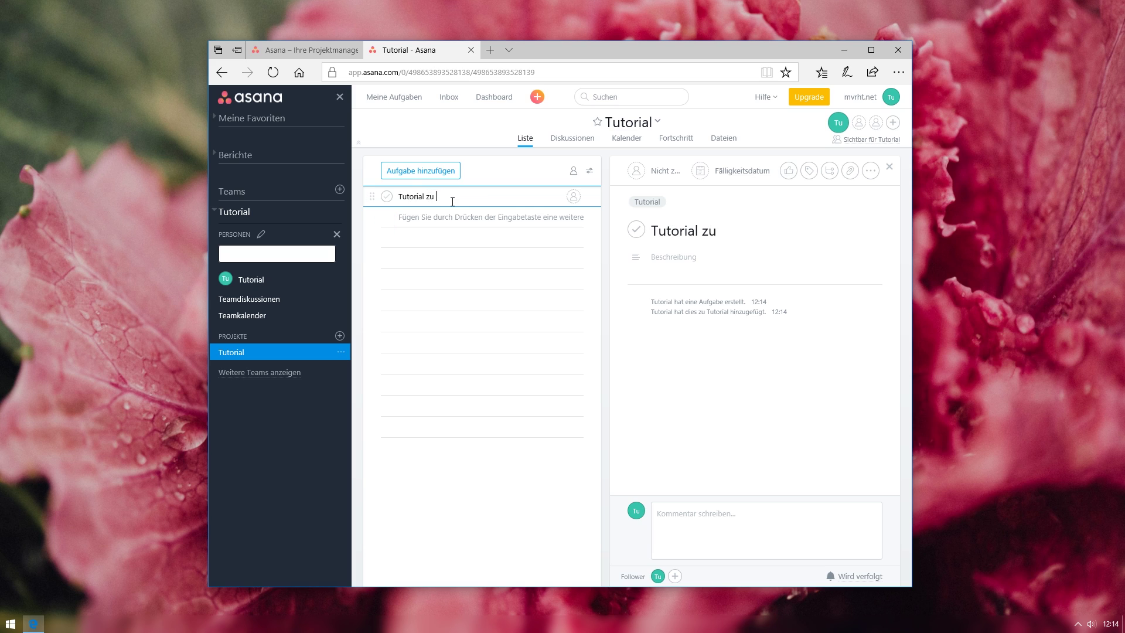
type("ende sch")
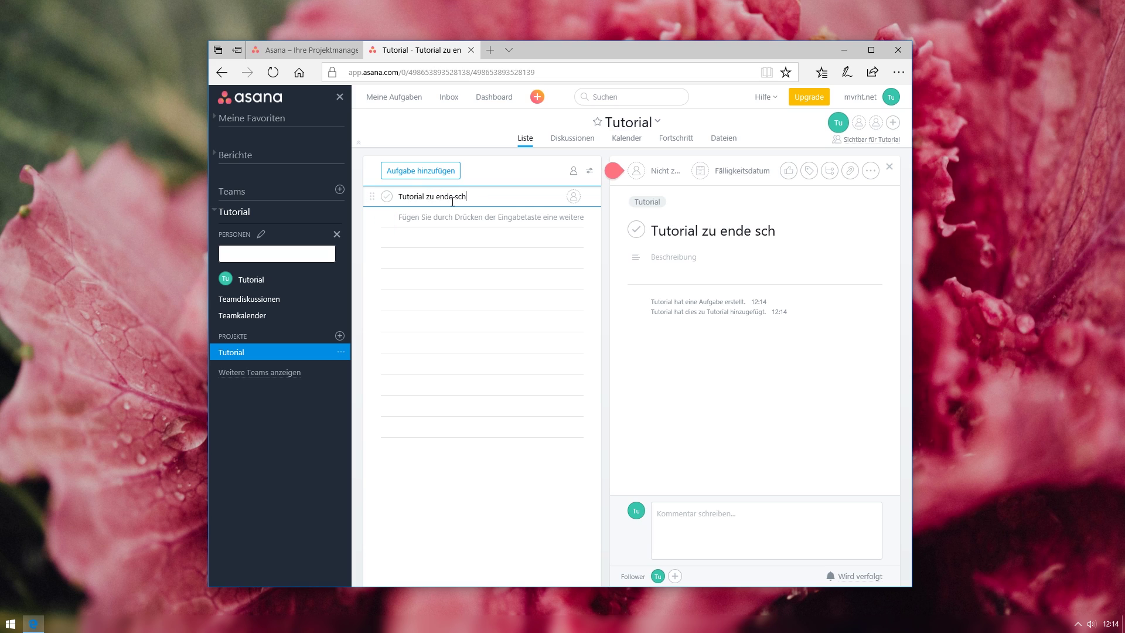
type("AUE")
key("BackSpace")
key("BackSpace")
key("BackSpace")
type("auen")
type("!")
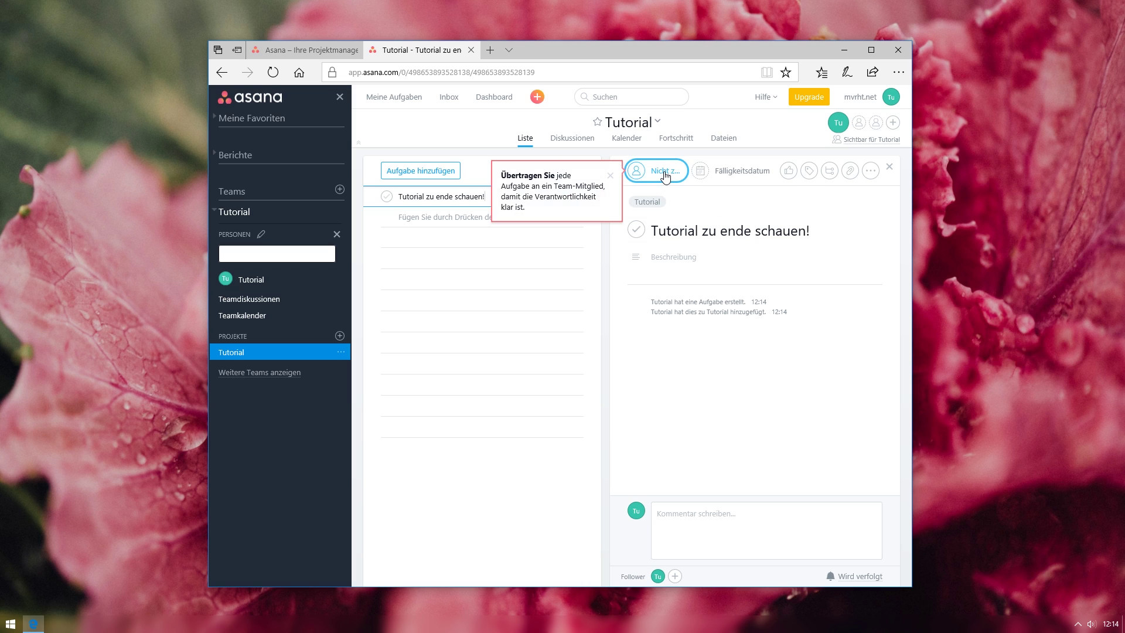
- Assign the task to the Tutorial member and set its due date to today (Heute)
left_click(665, 173)
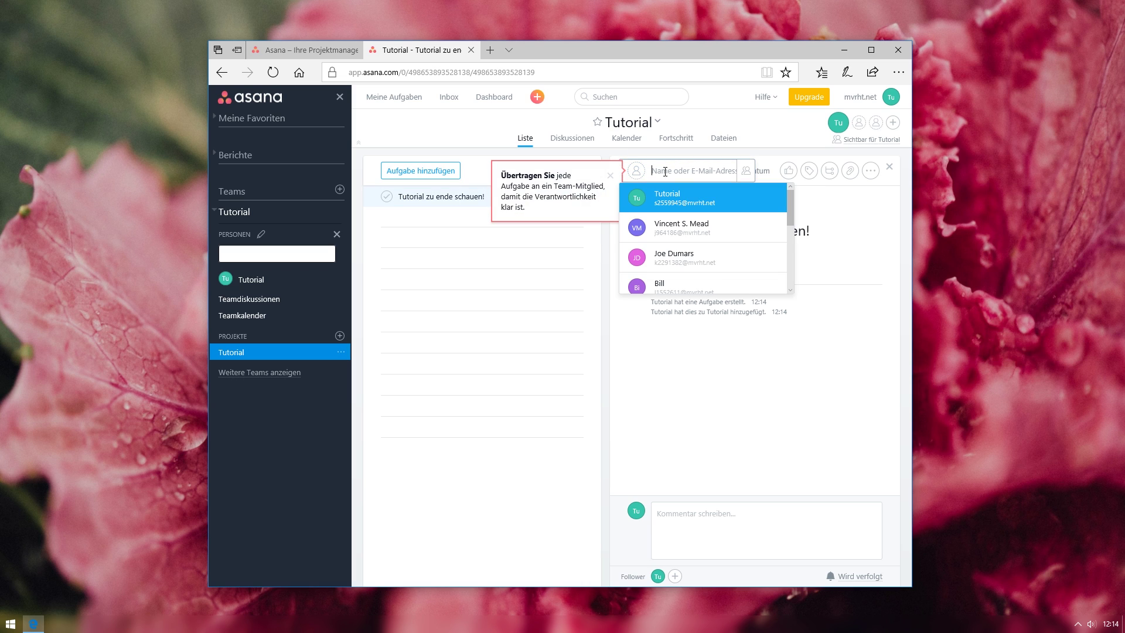
scroll(691, 196, "down", 2)
scroll(693, 211, "up", 2)
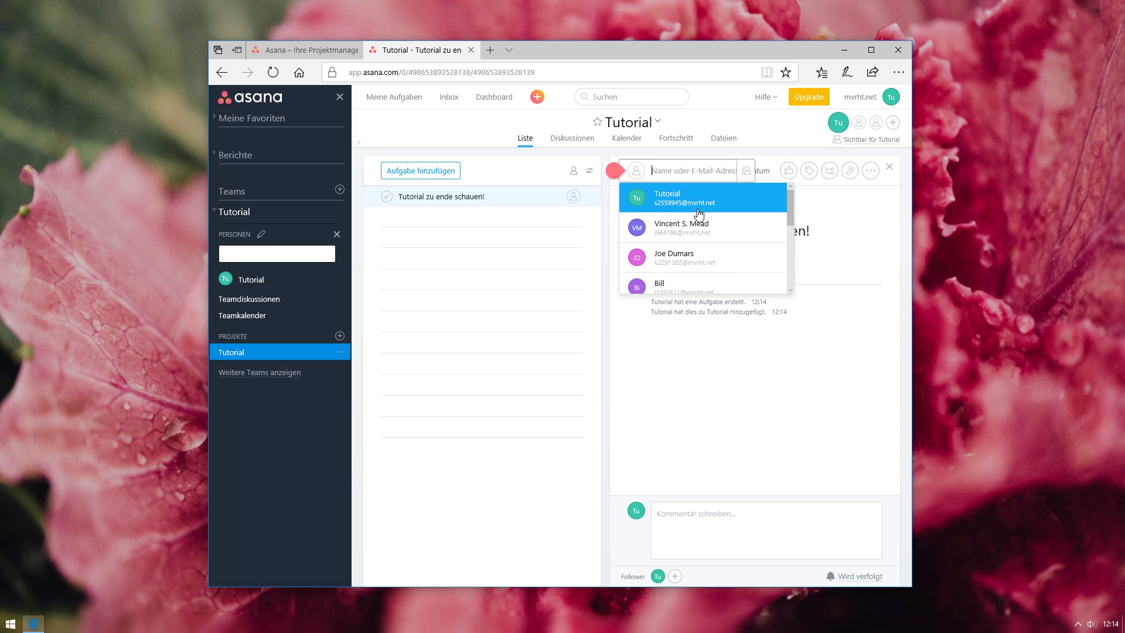
scroll(699, 213, "down", 2)
scroll(699, 214, "up", 2)
left_click(699, 213)
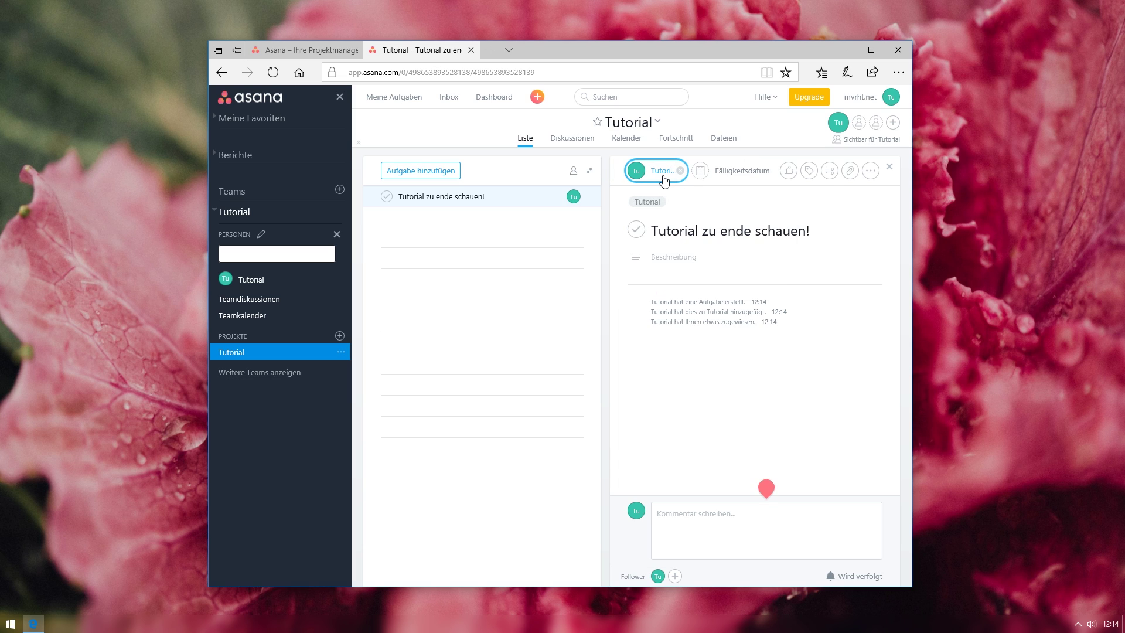
left_click(743, 176)
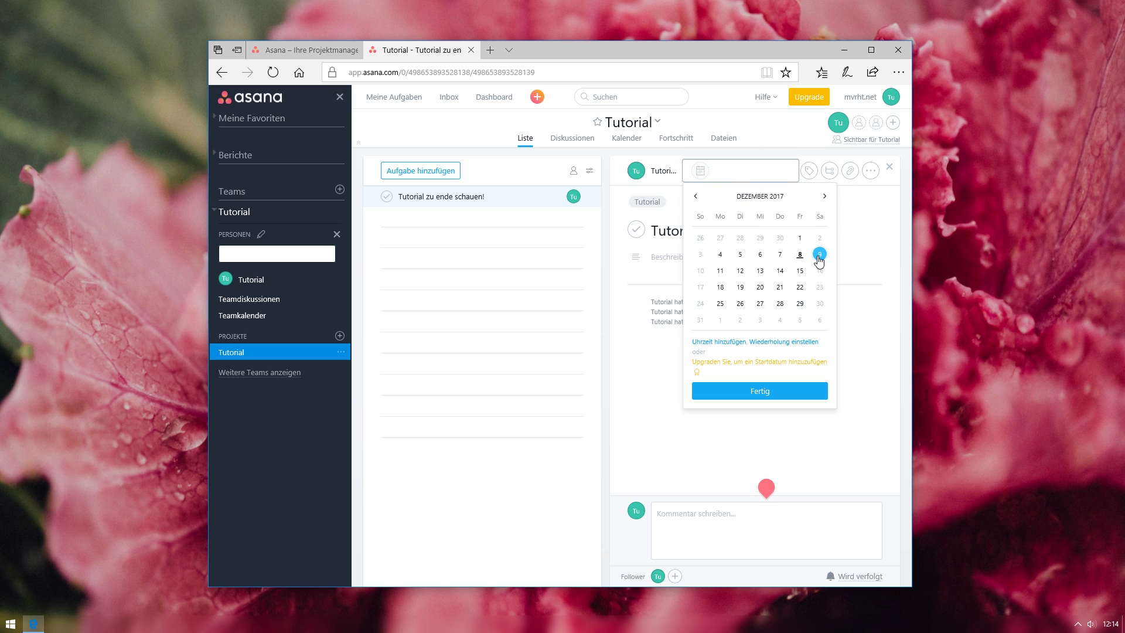
left_click(800, 254)
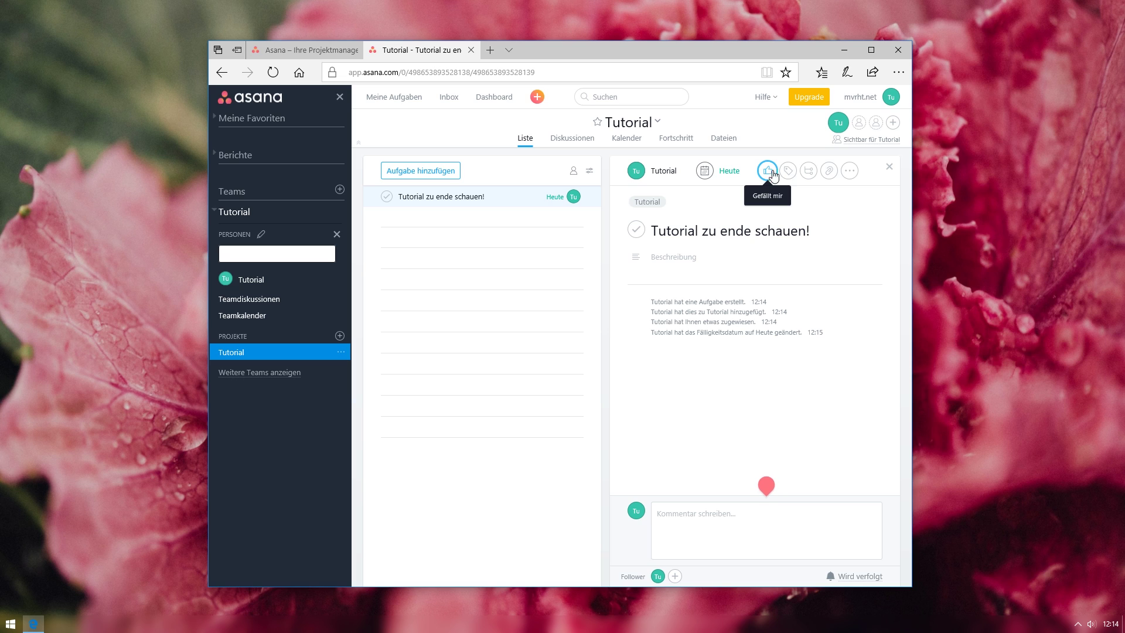
- Add subtasks 'Ja das ganze Ding schauen' and 'Bis zum Ende', then begin the description
left_click(808, 176)
type("Ja das ganze Ding schauen")
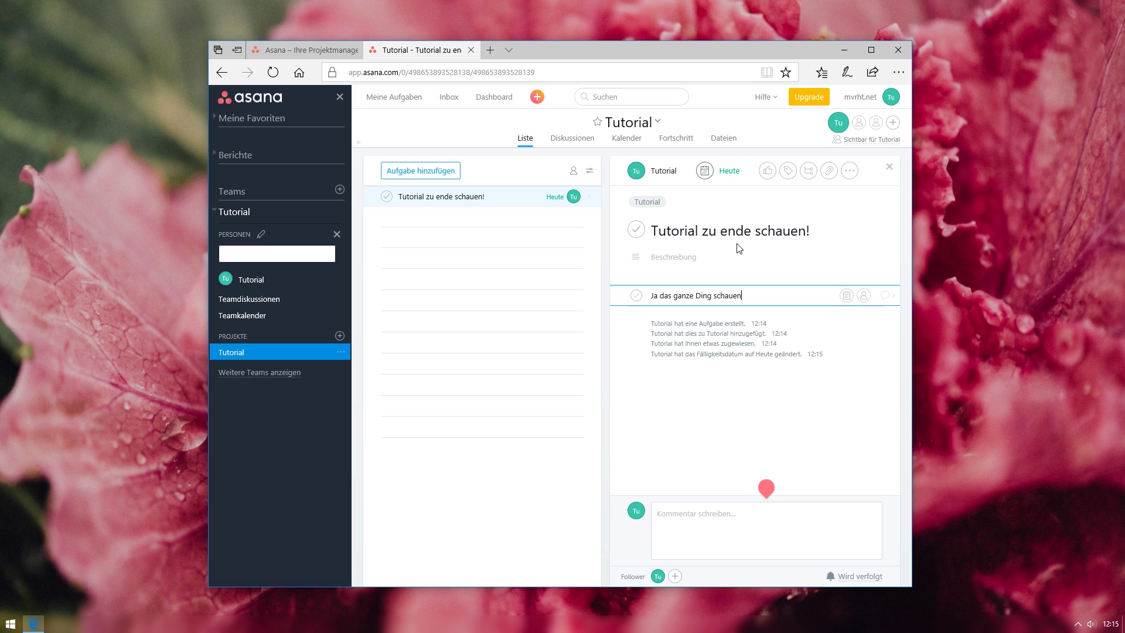
key("Return")
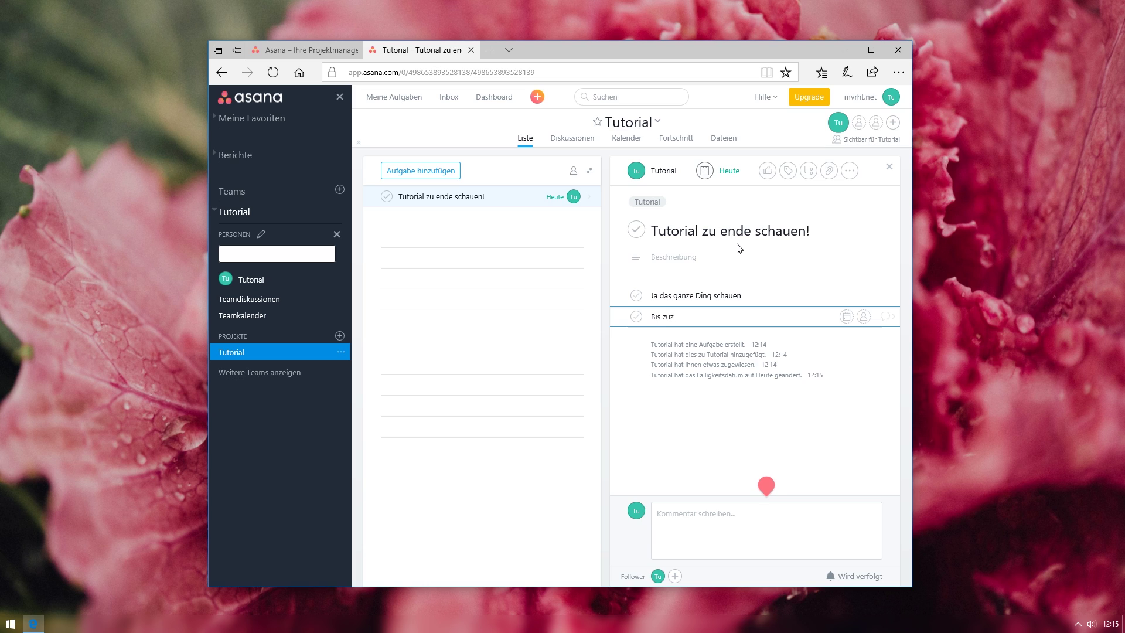
left_click(722, 270)
type("Dat ist gar nicht so schwer")
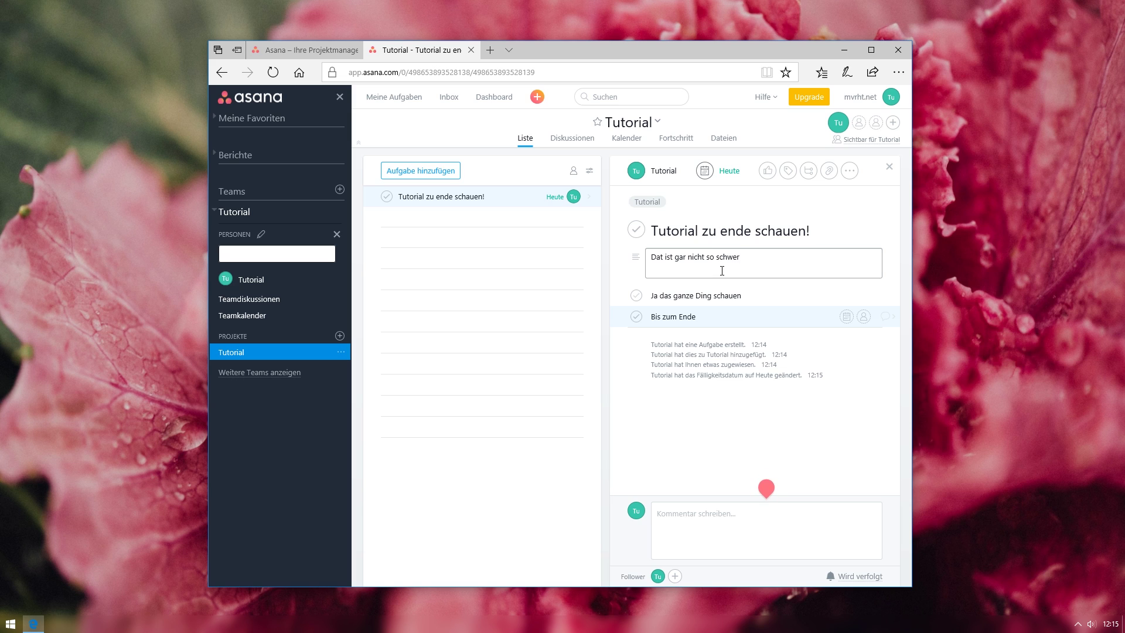
- Save the description 'Dat ist gar nicht so schwer' and dismiss the commenting tip
left_click(725, 400)
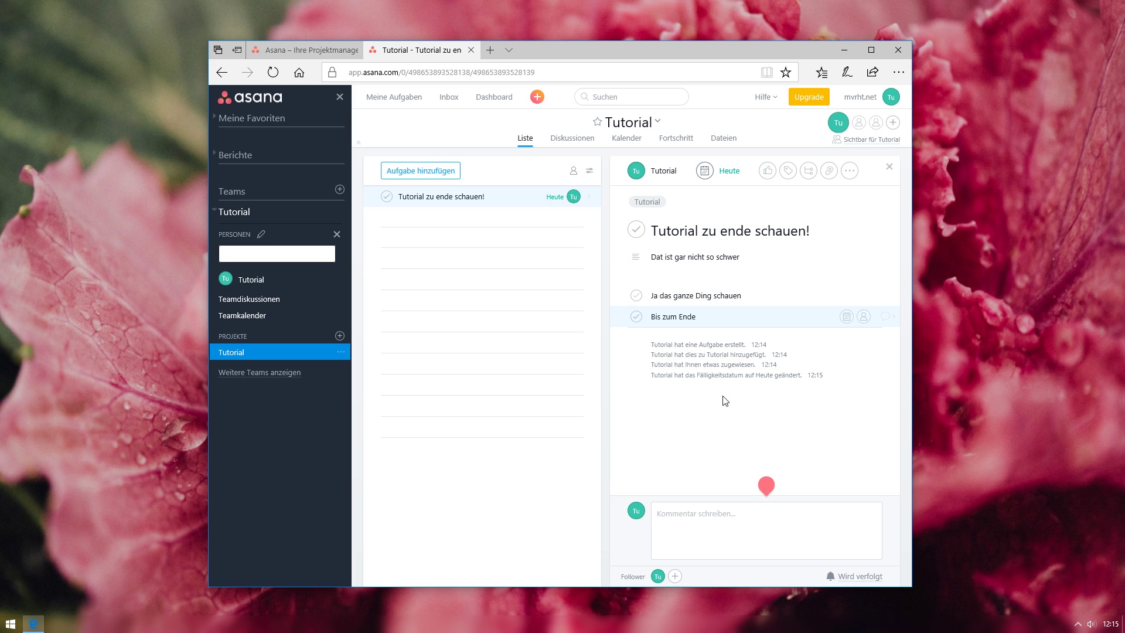
left_click(727, 516)
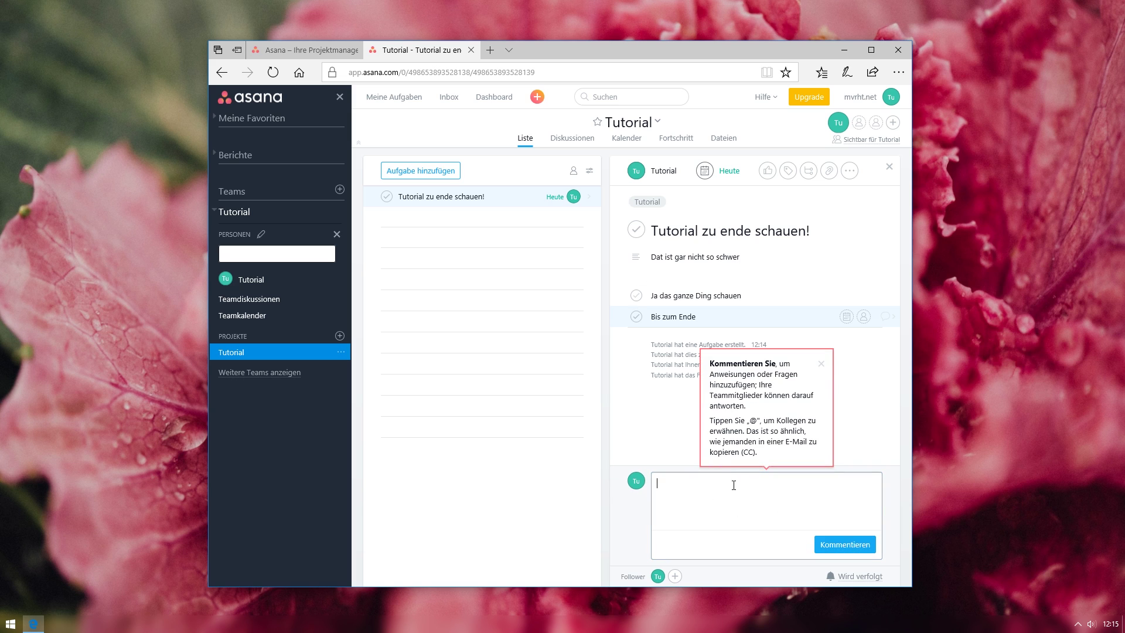
left_click(821, 363)
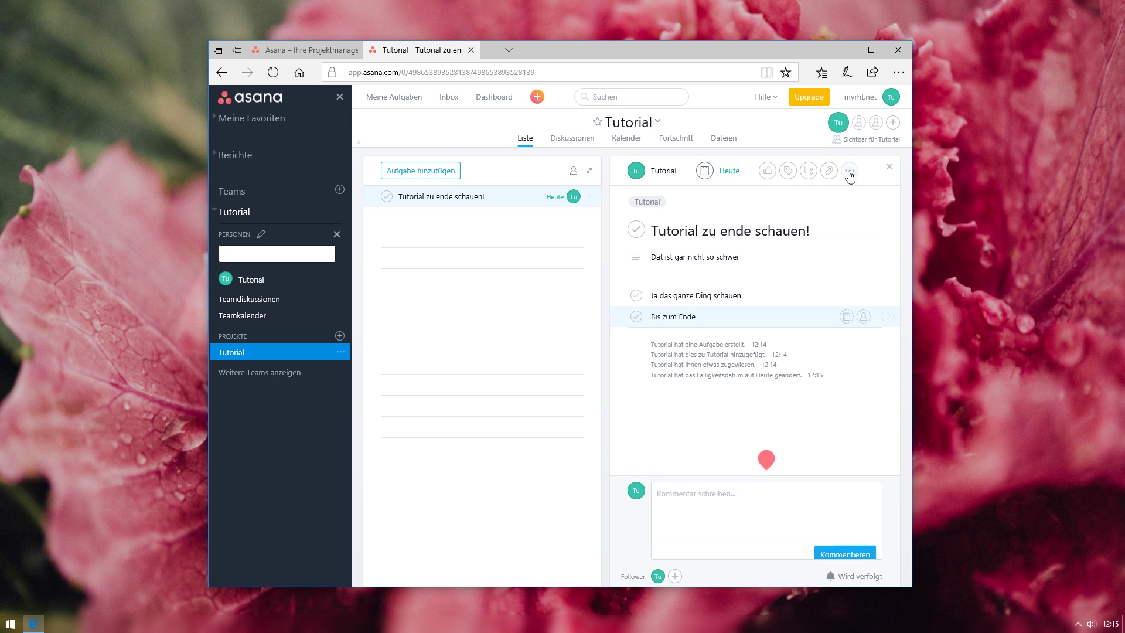
- Glance at the task's … menu, then mark it complete and undo with Rückgängig machen
left_click(850, 170)
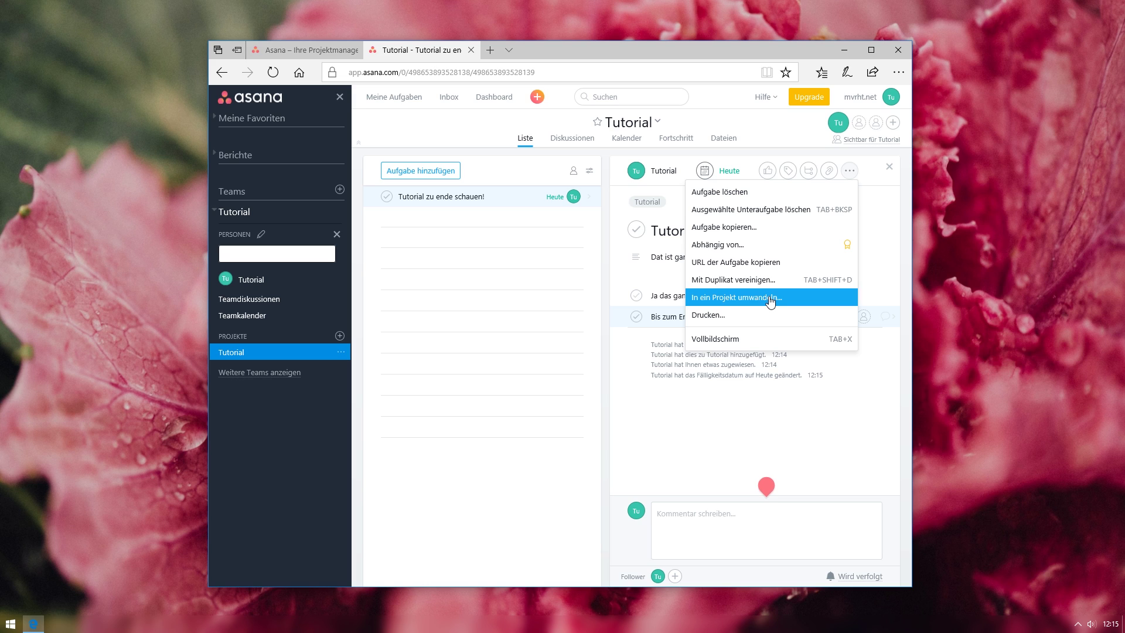
left_click(638, 280)
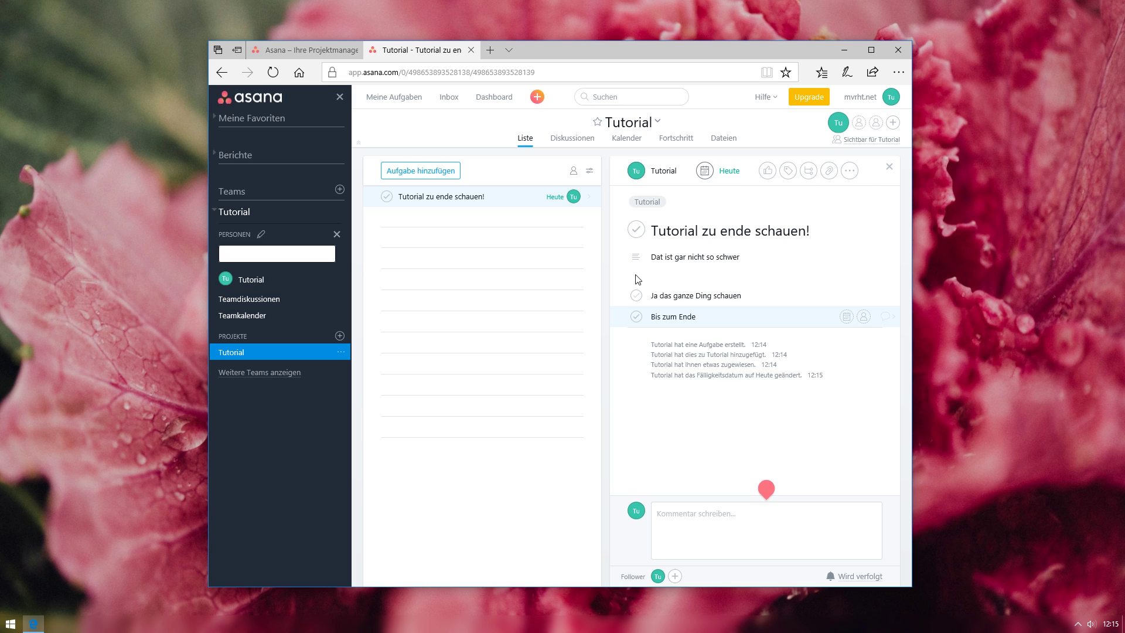
left_click(386, 196)
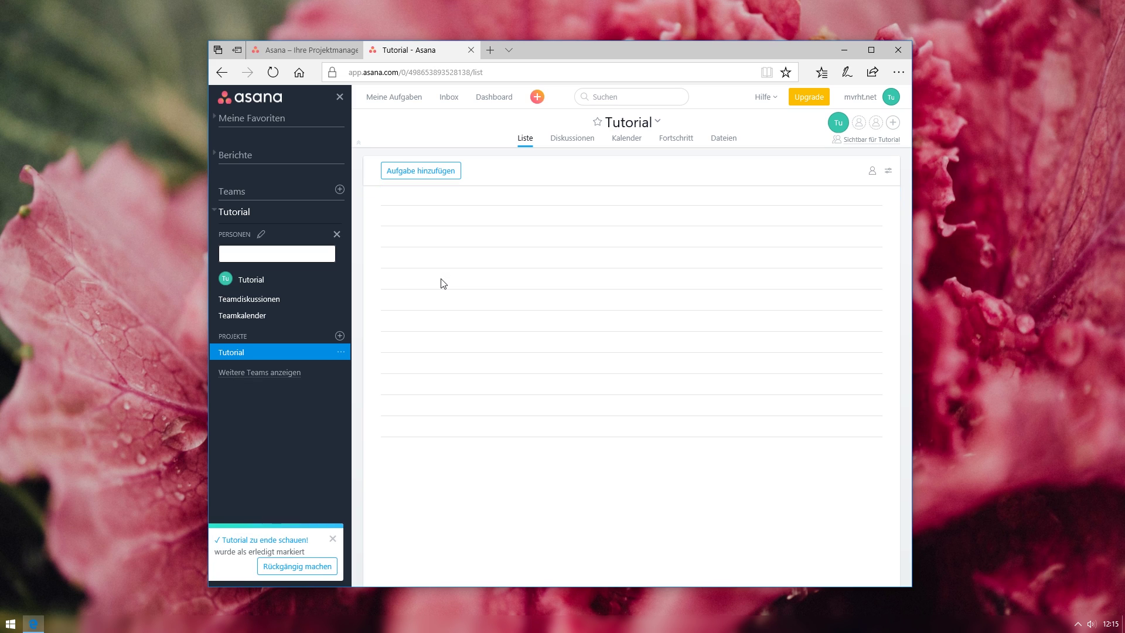
left_click(314, 567)
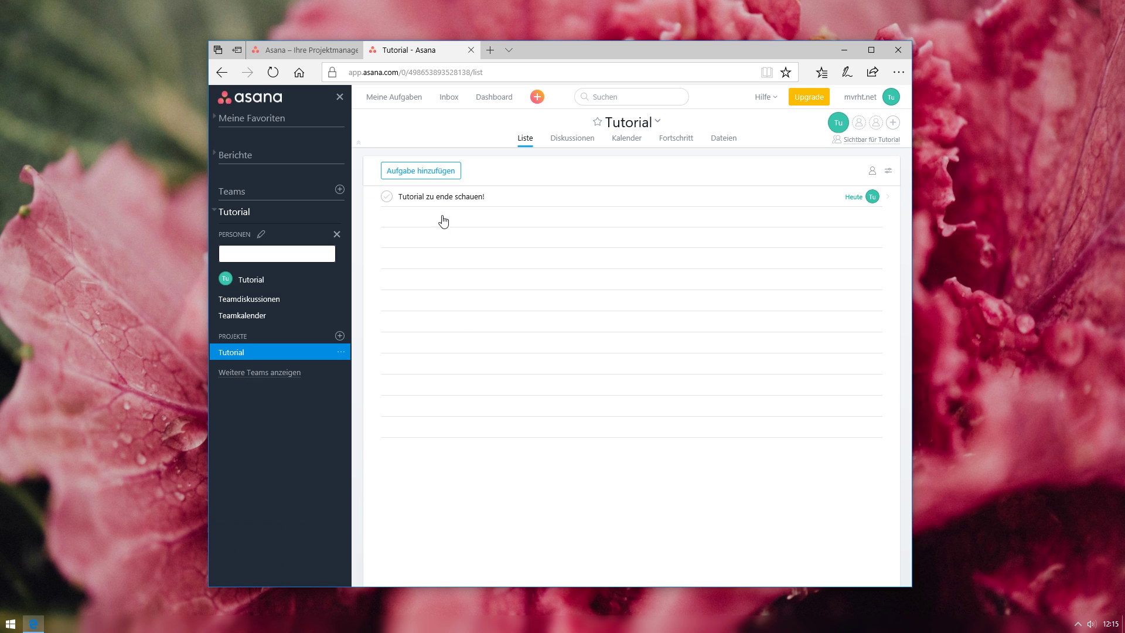
- Add a new section named 'Tutorial:' to the project
left_click(479, 174)
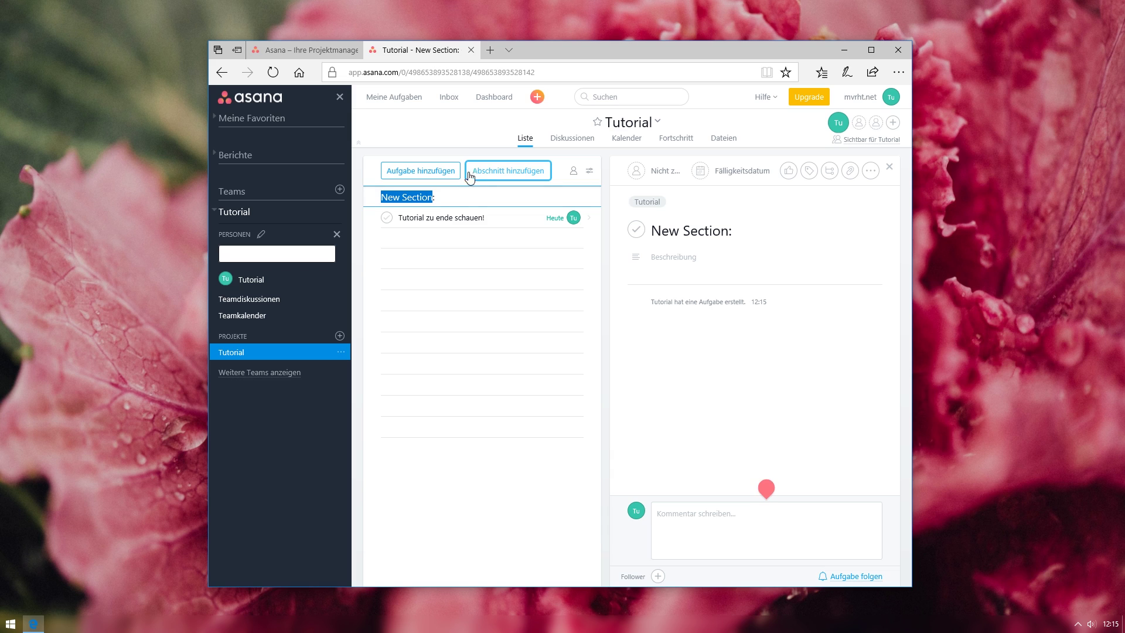
type("Tuito:")
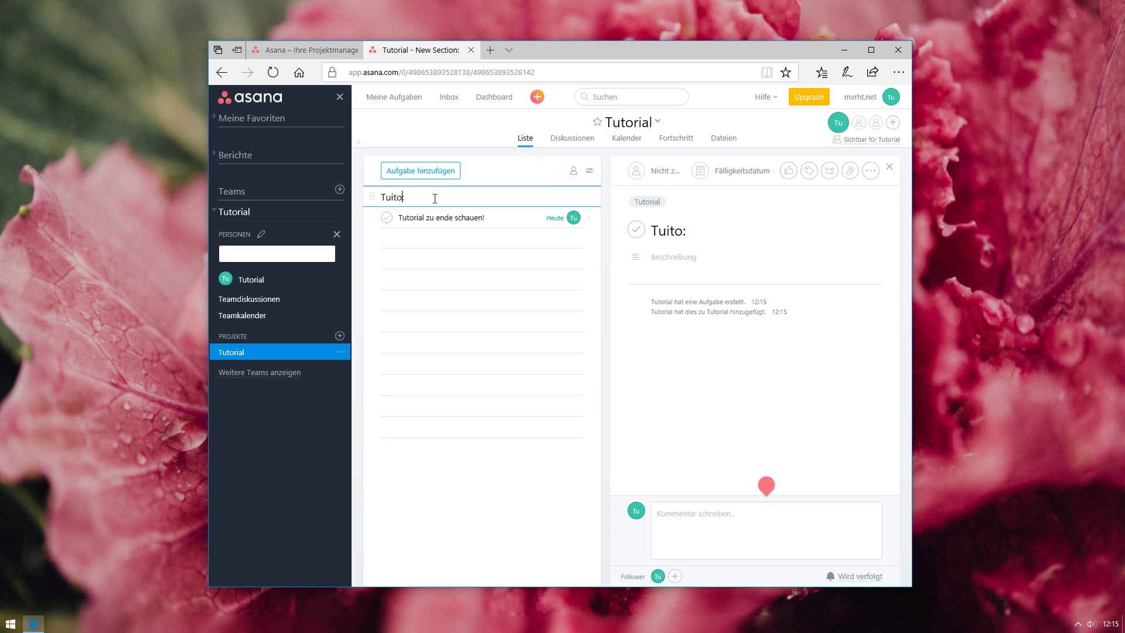
key("BackSpace")
key("BackSpace")
type("al")
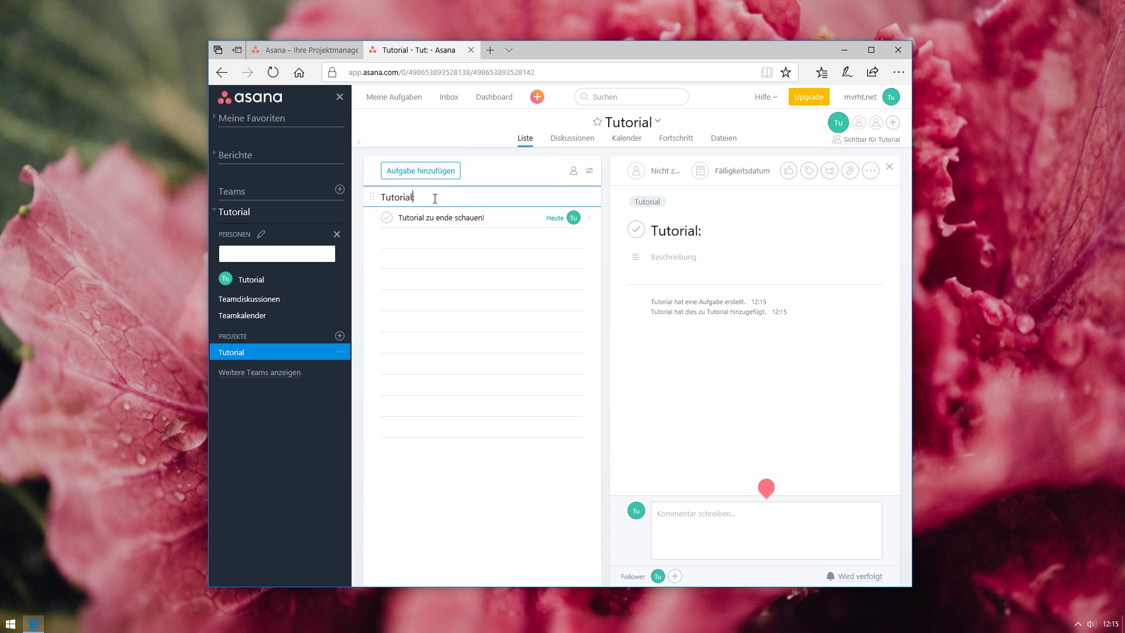
key("Return")
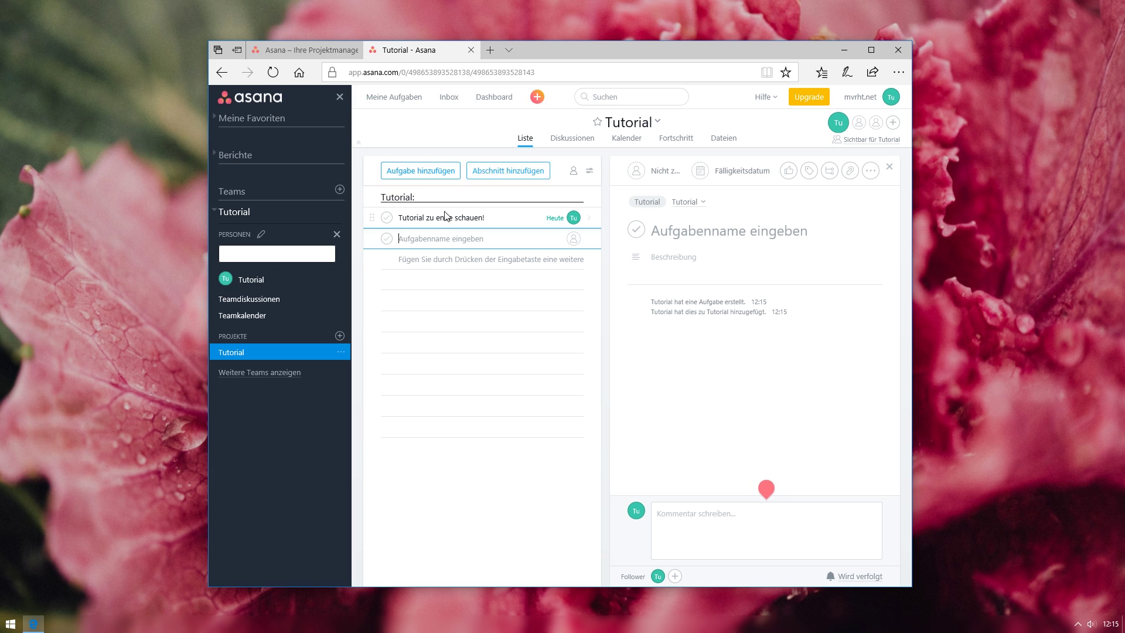
- Turn the subtask into the header 'Ja das ganze Ding schauen:' and open the Diskussionen tab
key("Up")
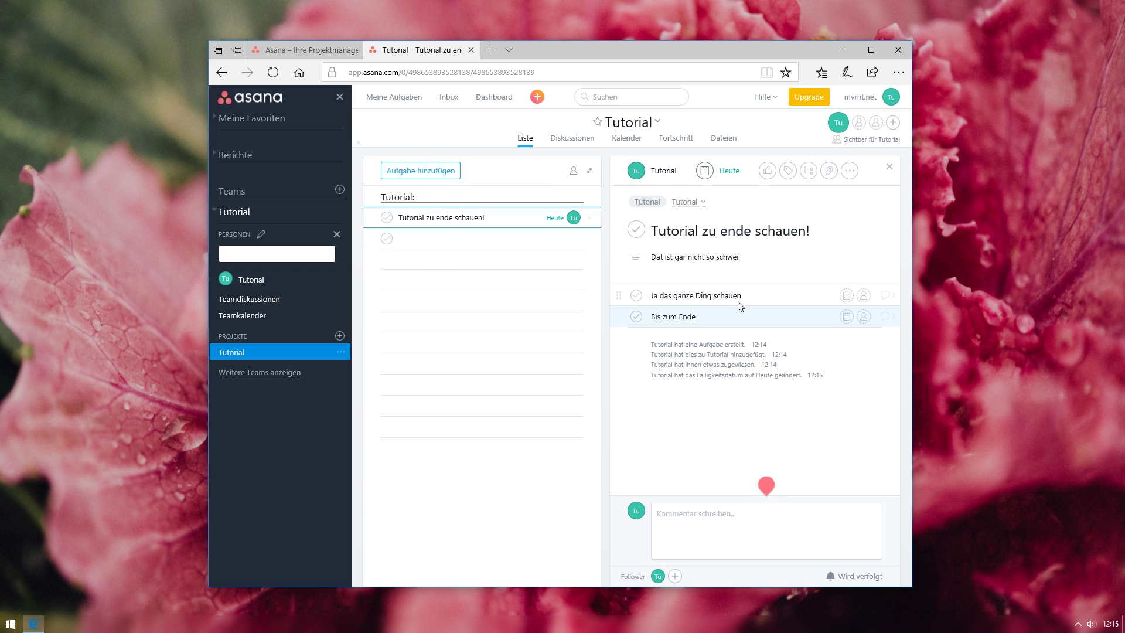
left_click(780, 293)
type(":")
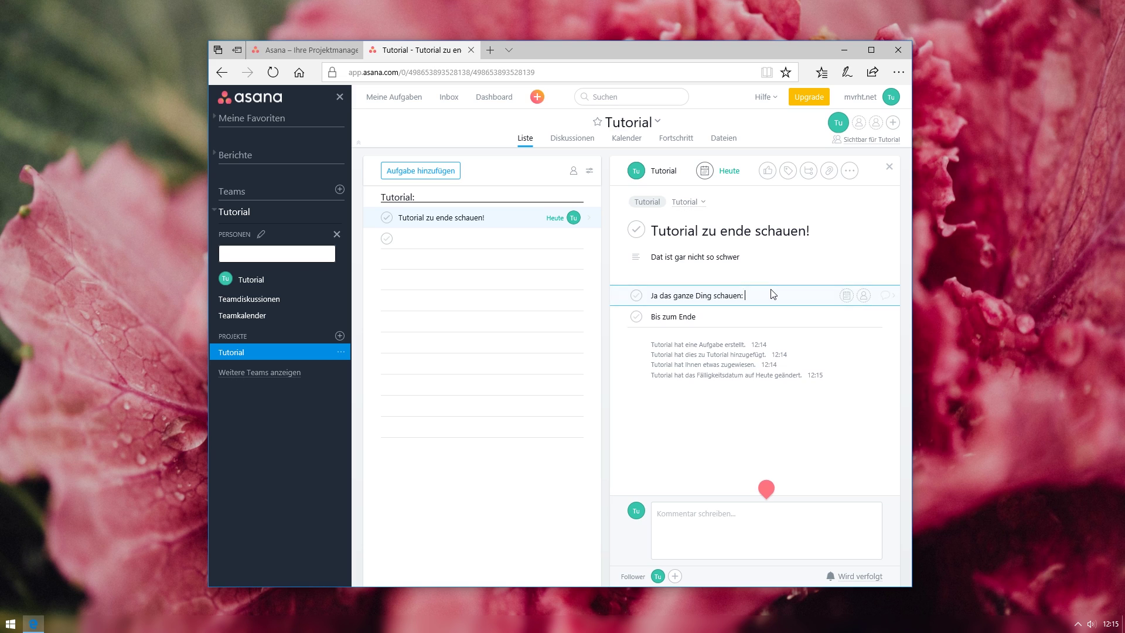
left_click(740, 315)
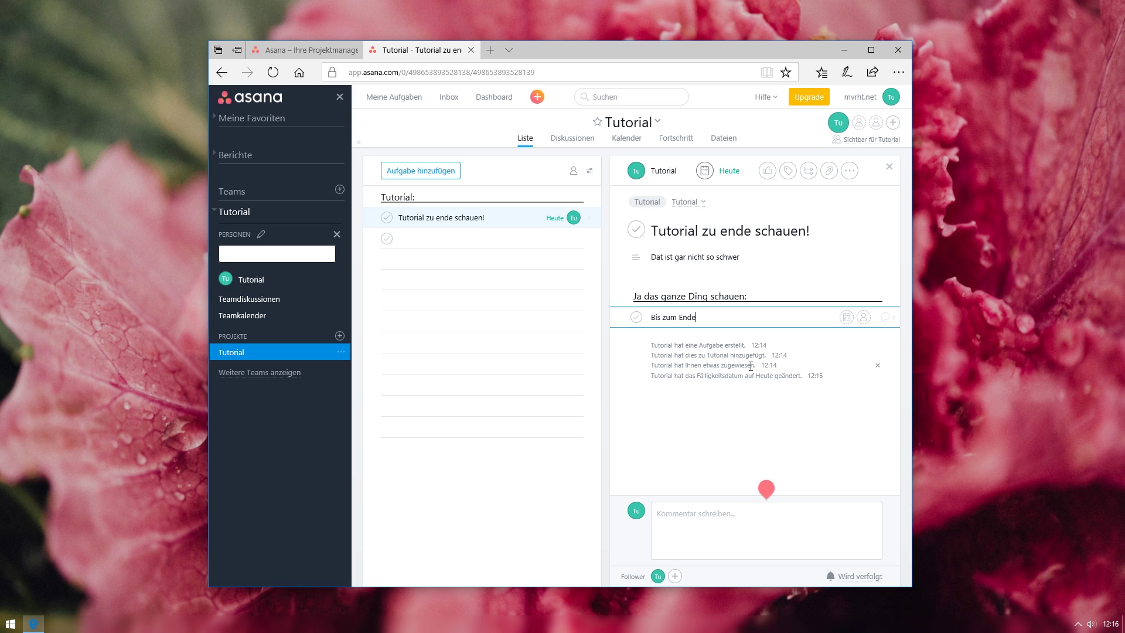
left_click(586, 144)
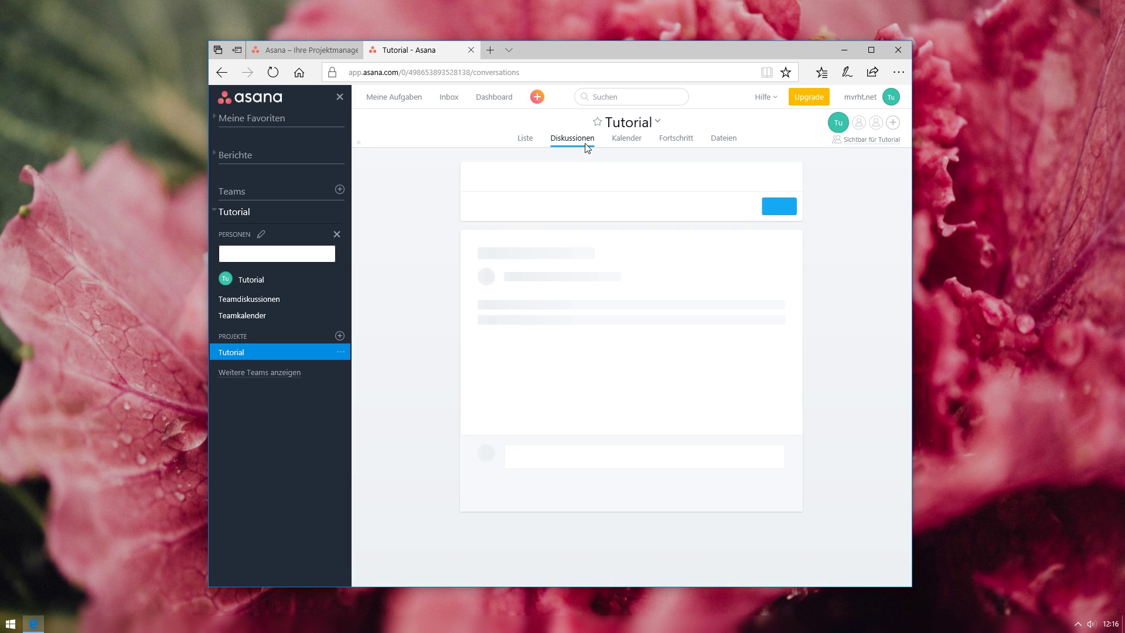
- Post the discussion 'Es ist dat geil hier!' to the Tutorial project, then view the Kalender
left_click(590, 183)
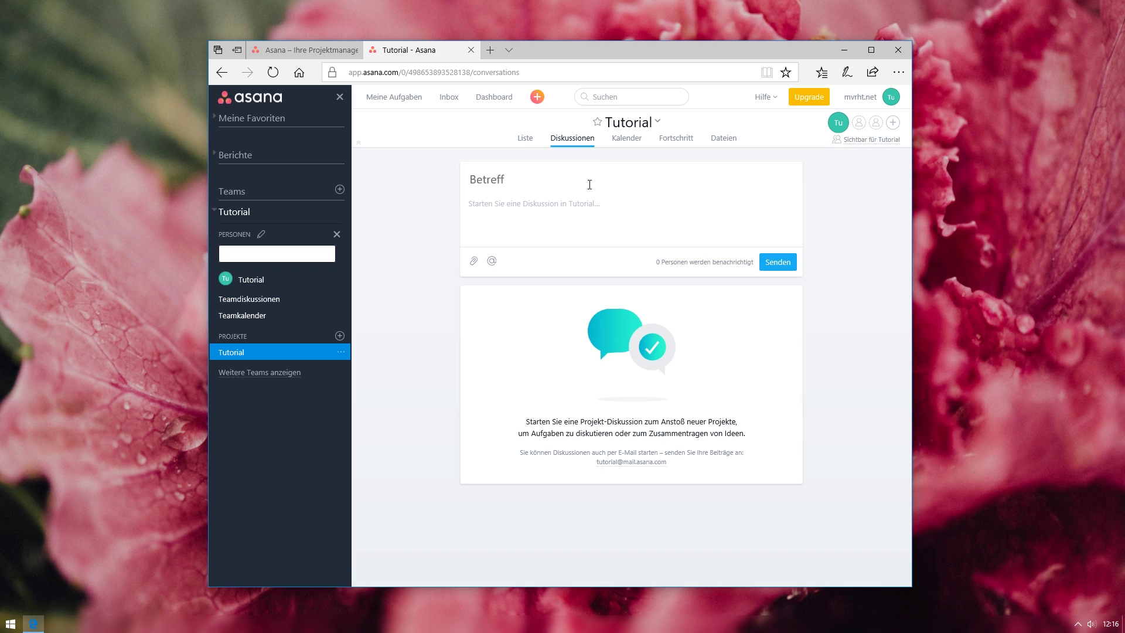
type("Es ist dat geil hier!")
left_click(791, 262)
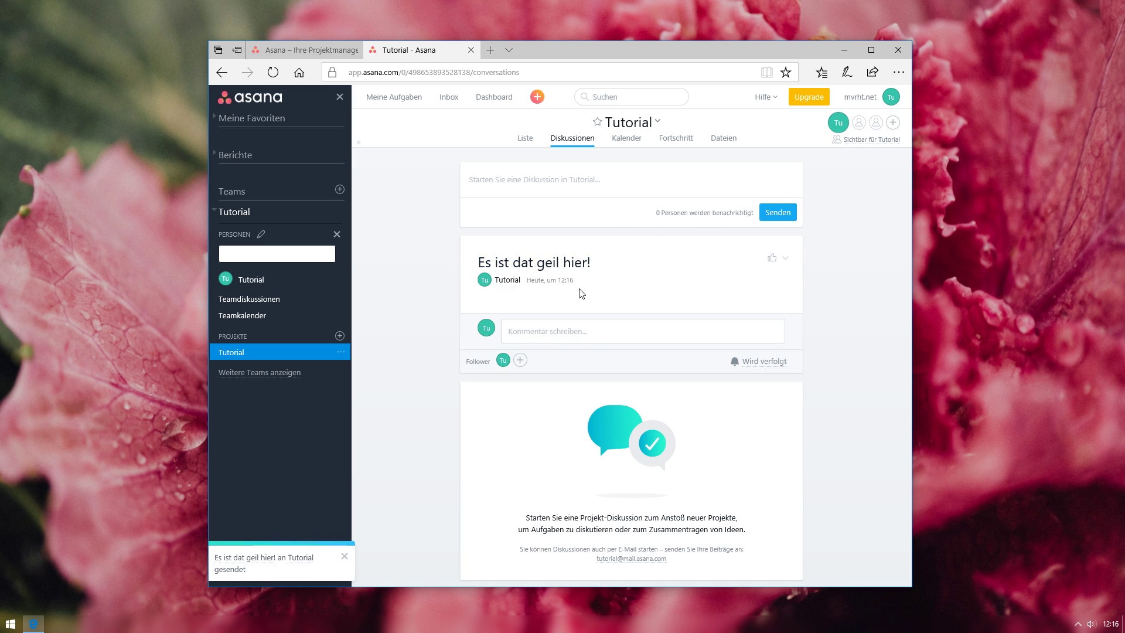
left_click(624, 143)
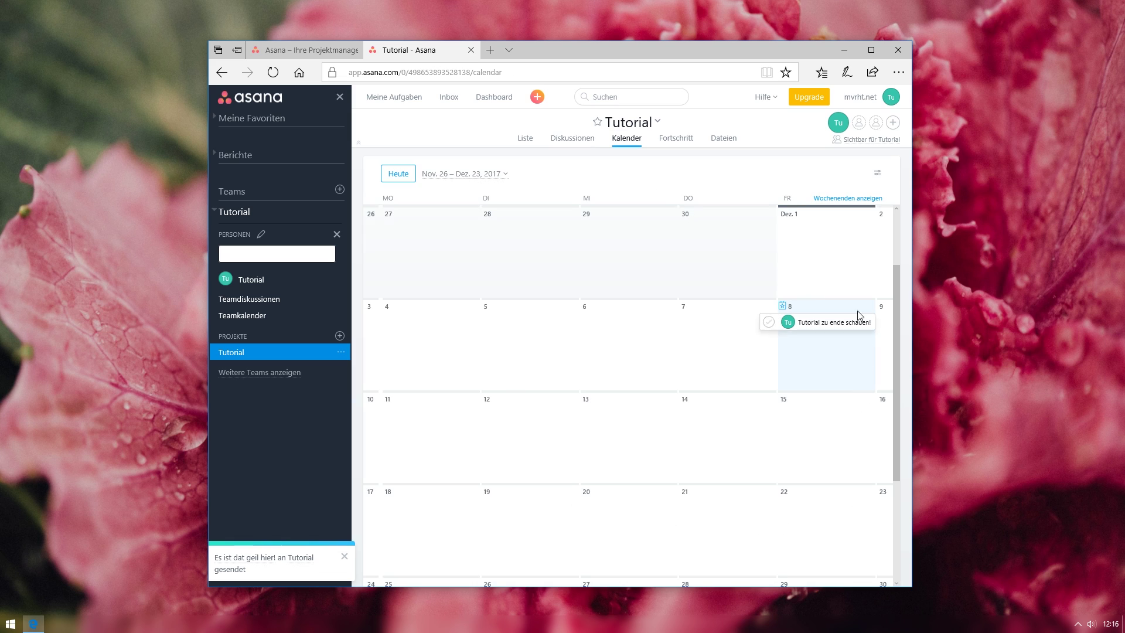
- Review the Fortschritt page, switching the project status through yellow, red and back to green
left_click(679, 143)
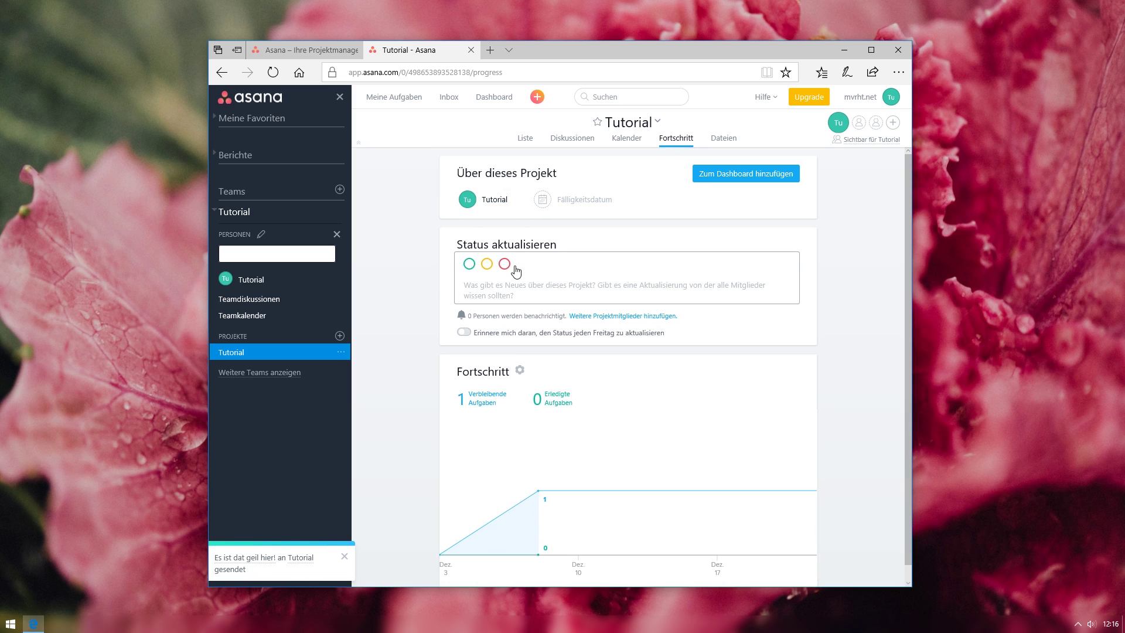
scroll(552, 367, "down", 1)
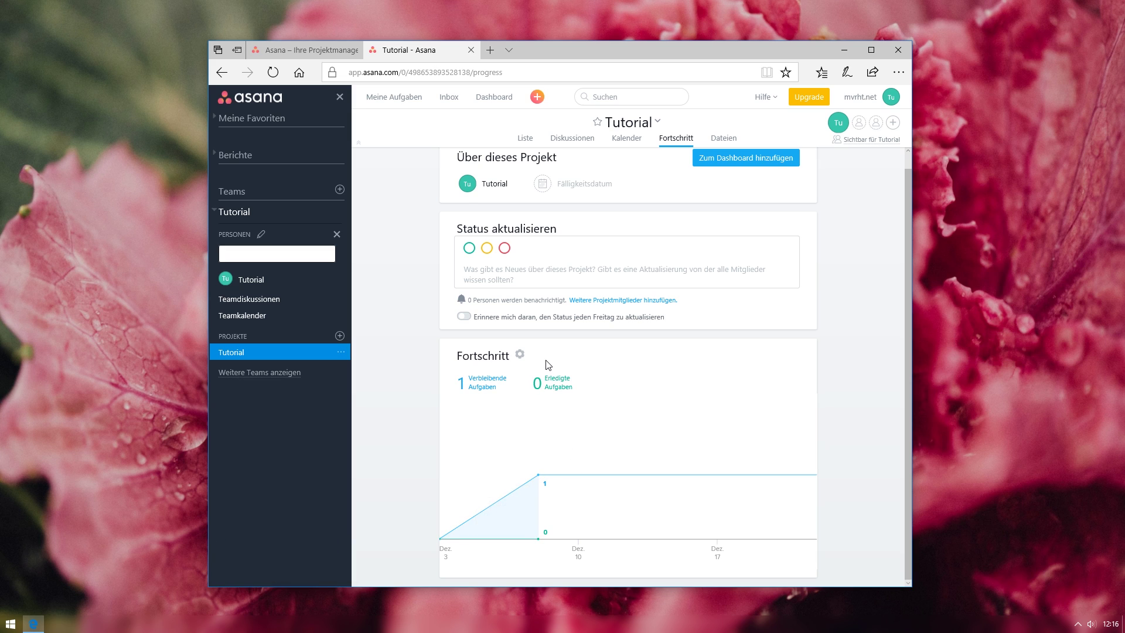
scroll(545, 364, "up", 1)
left_click(484, 267)
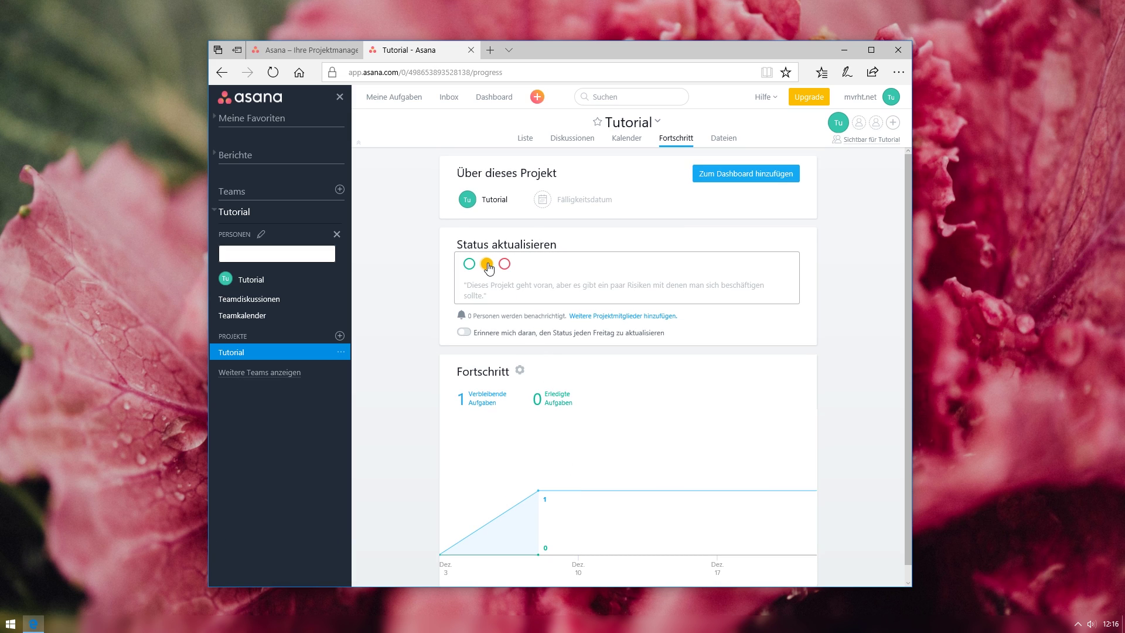
left_click(507, 266)
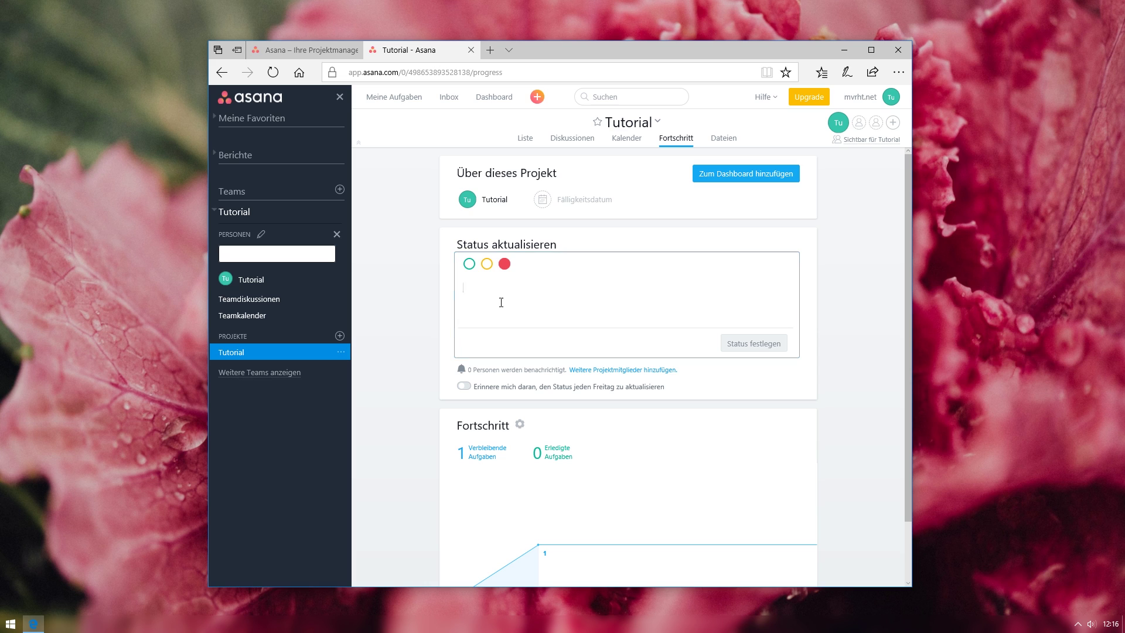
left_click(486, 265)
left_click(468, 265)
- Look at the Dateien page, then return to the task list and select the 'Tutorial:' section
left_click(716, 146)
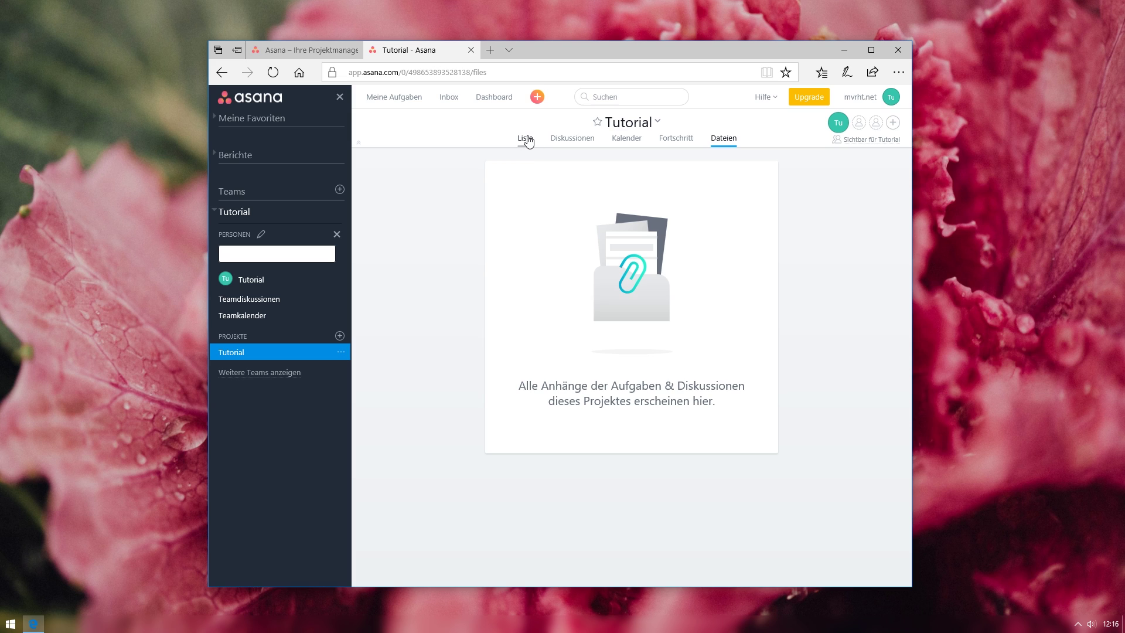
left_click(525, 139)
left_click(458, 192)
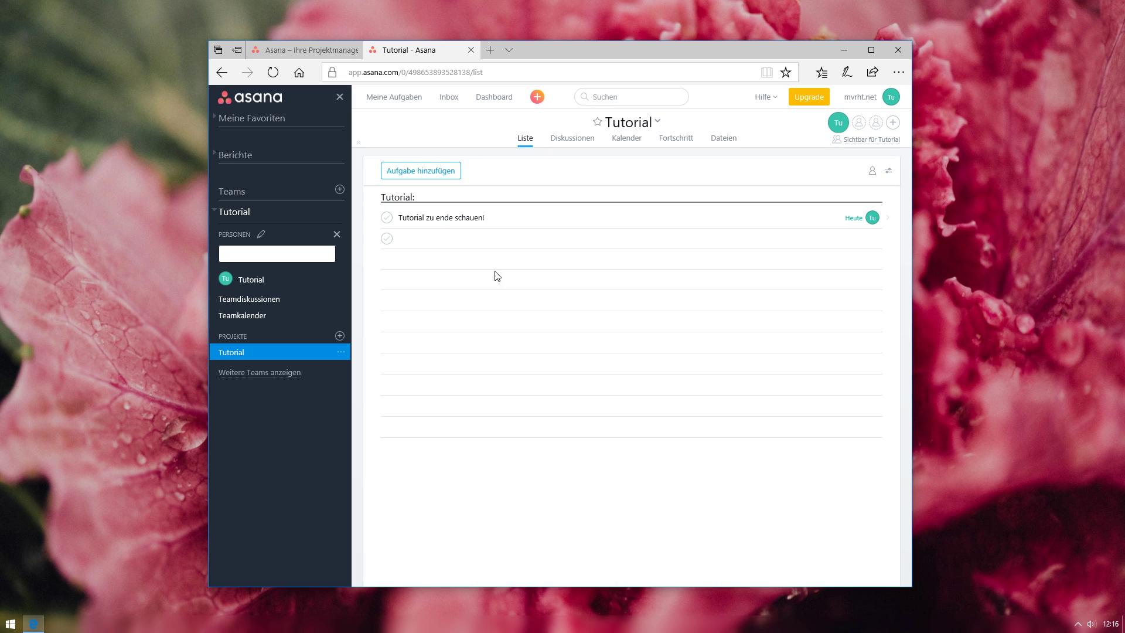
- Open Meine Profileinstellungen from the account menu and go to the Hacks list
left_click(873, 102)
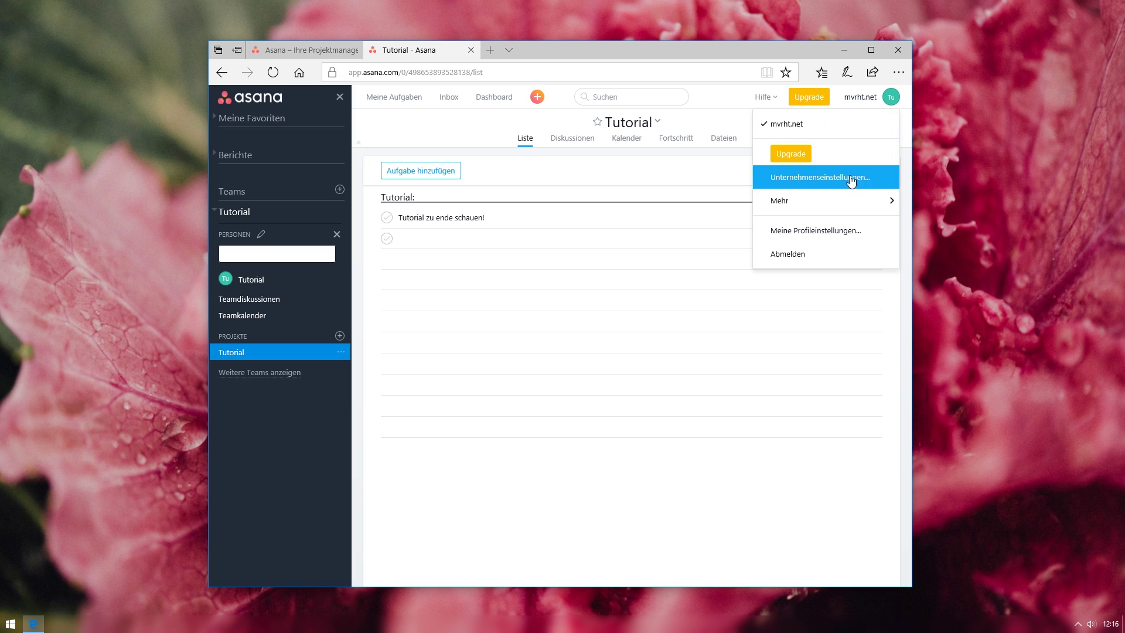
left_click(842, 230)
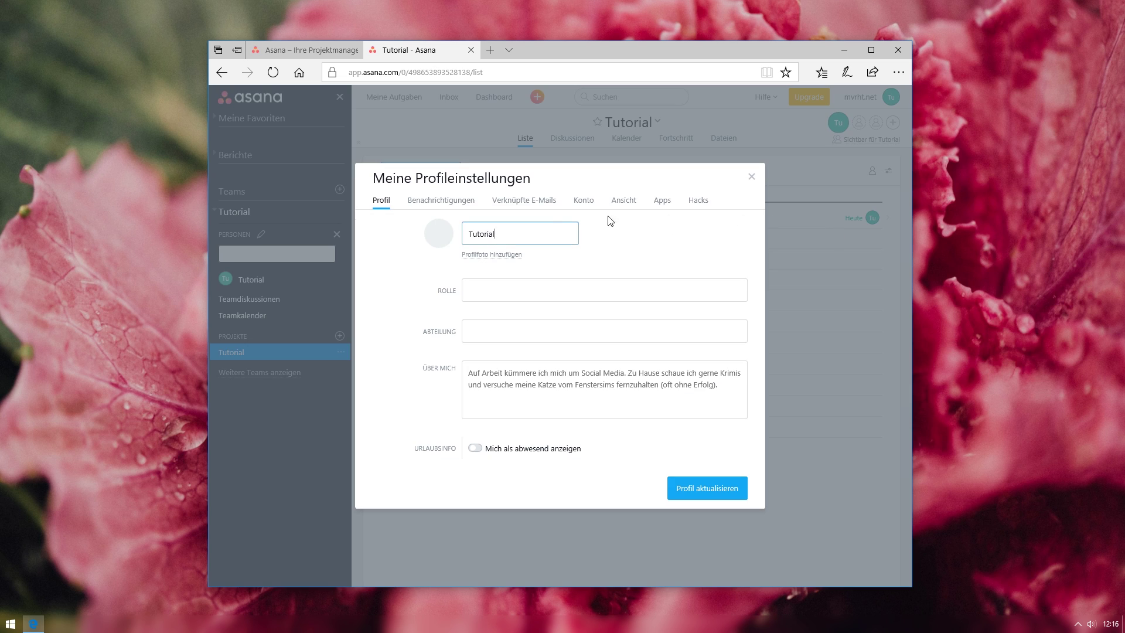
left_click(490, 289)
left_click(474, 331)
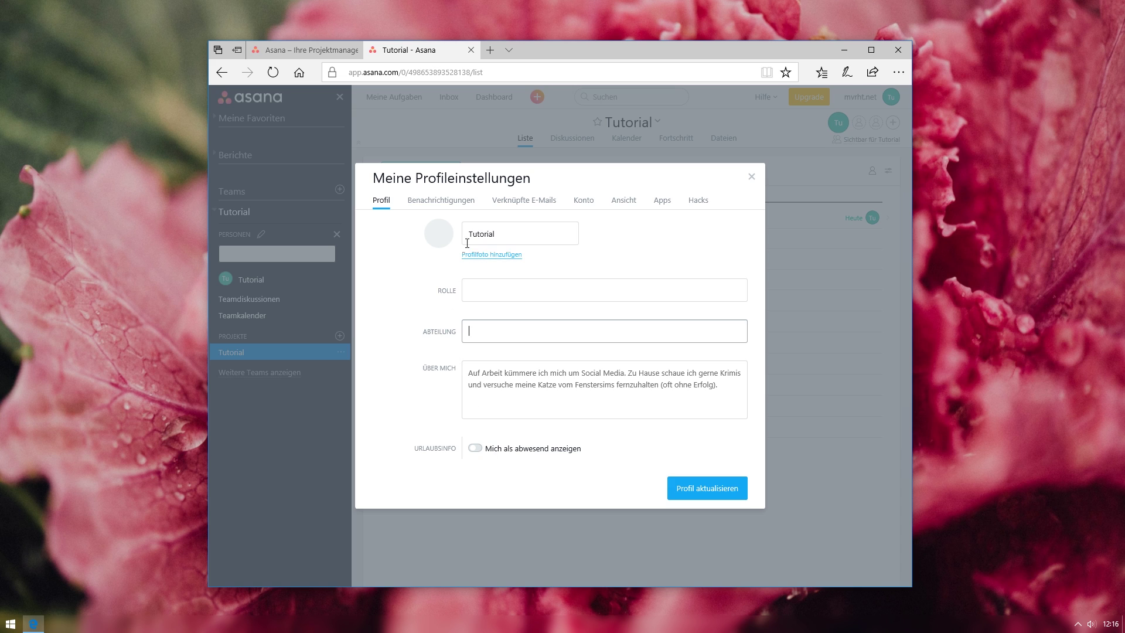
left_click(697, 201)
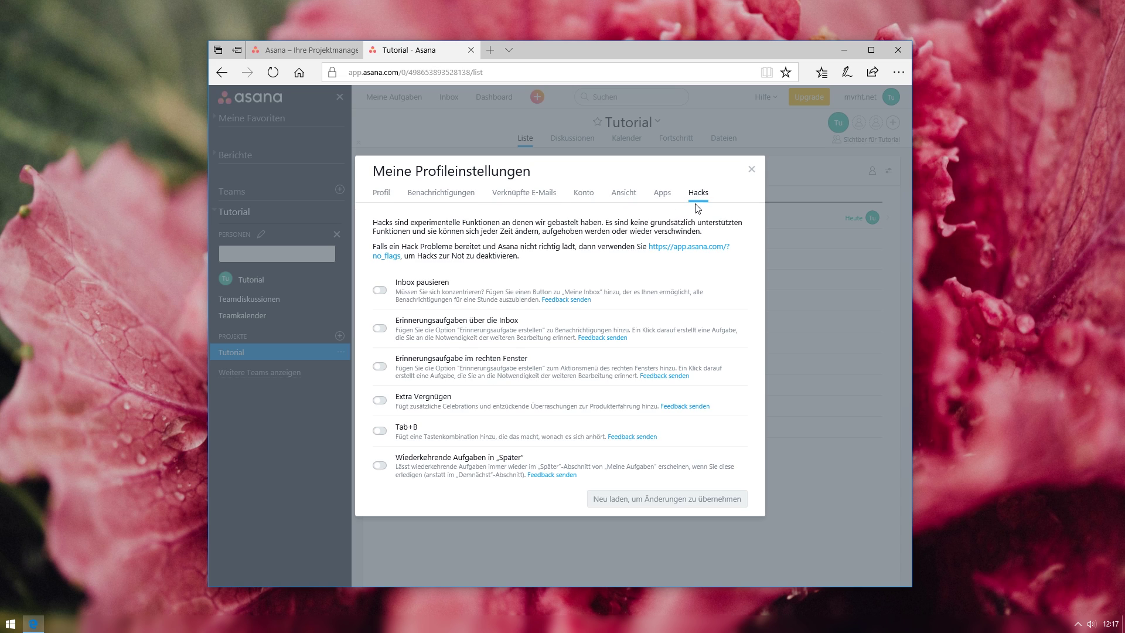
- Enable the Tab+B hack and reload Asana to apply it
left_click(379, 430)
left_click(614, 503)
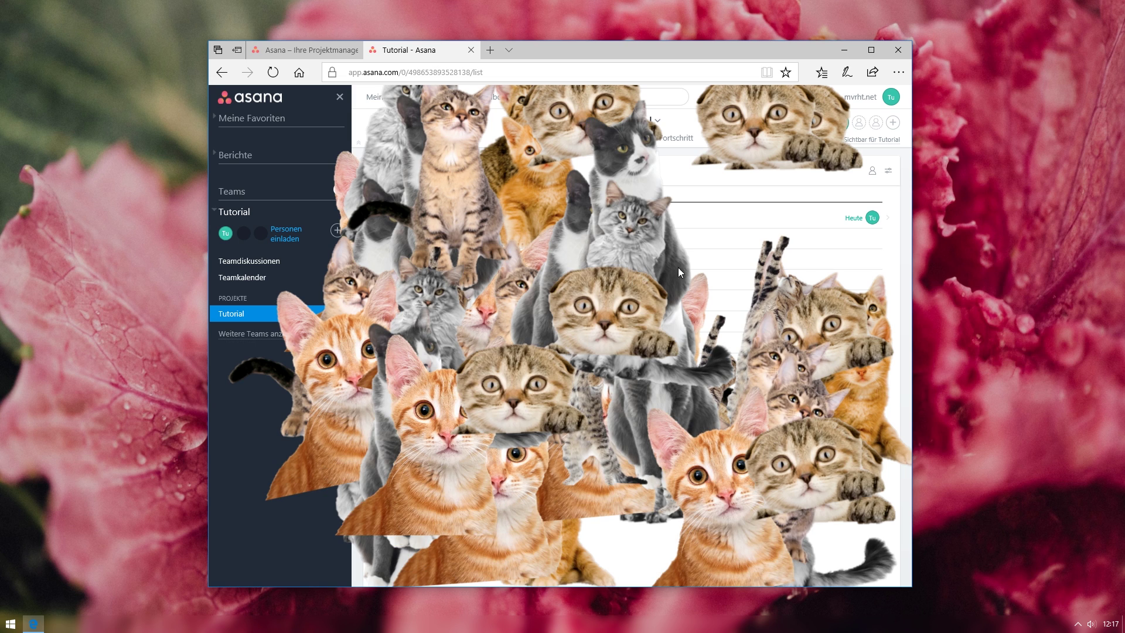
- Minimise the Asana browser window to reveal the desktop
left_click(847, 52)
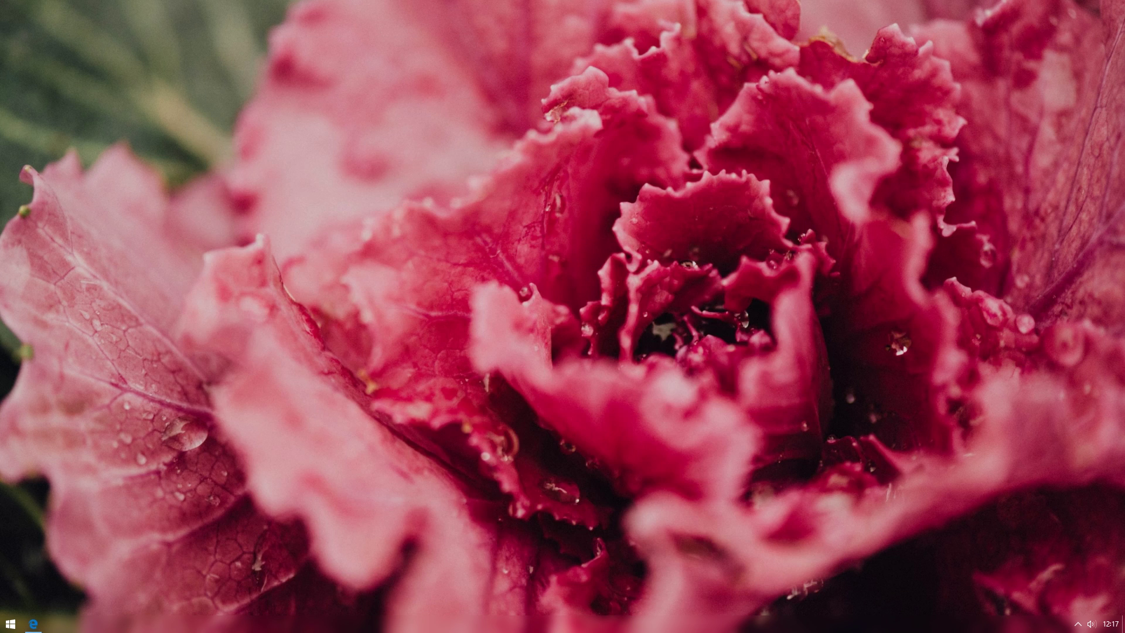